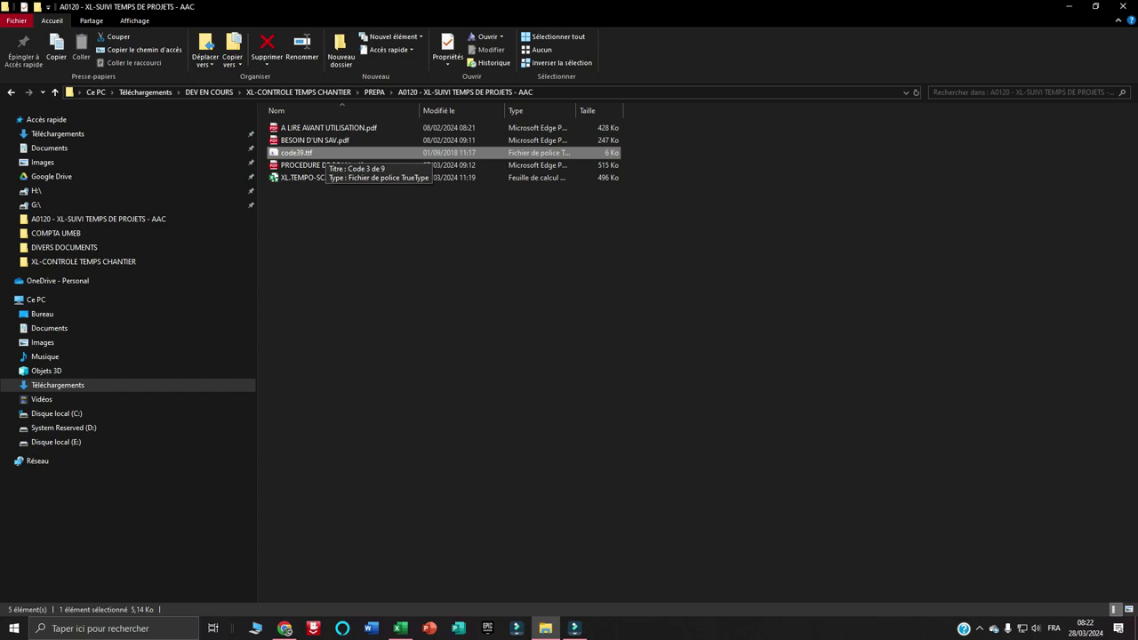
Open the workbook XL.TEMPO-SCAN V1.7 - AAC.xlsm and close the employee form.
{"action": "left_click", "coordinate": [328, 127]}
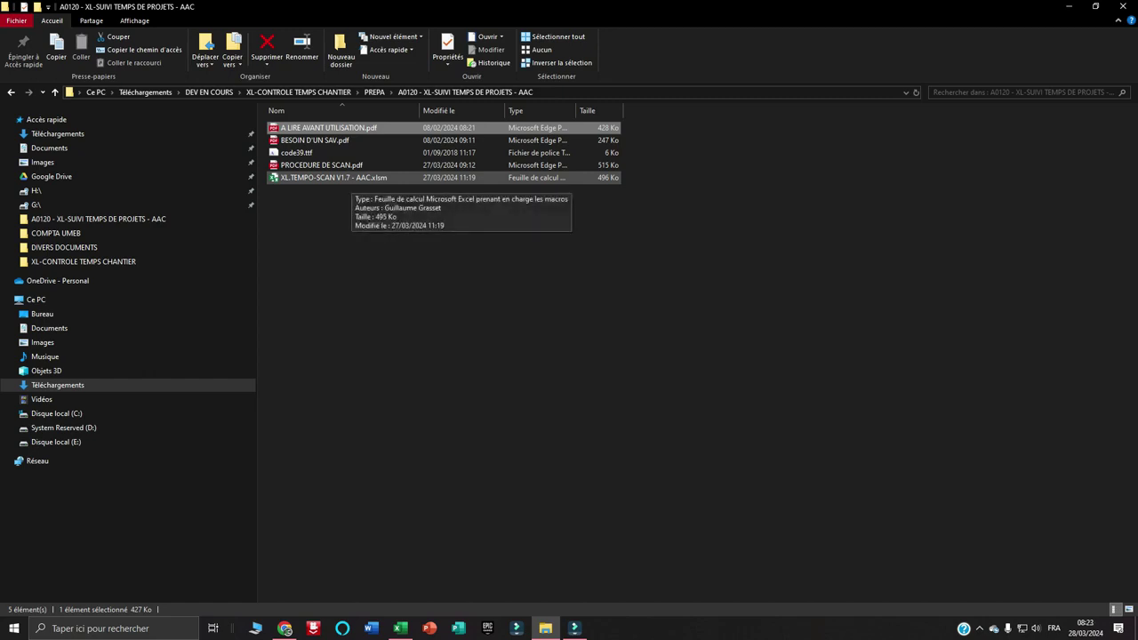
{"action": "double_click", "coordinate": [333, 177]}
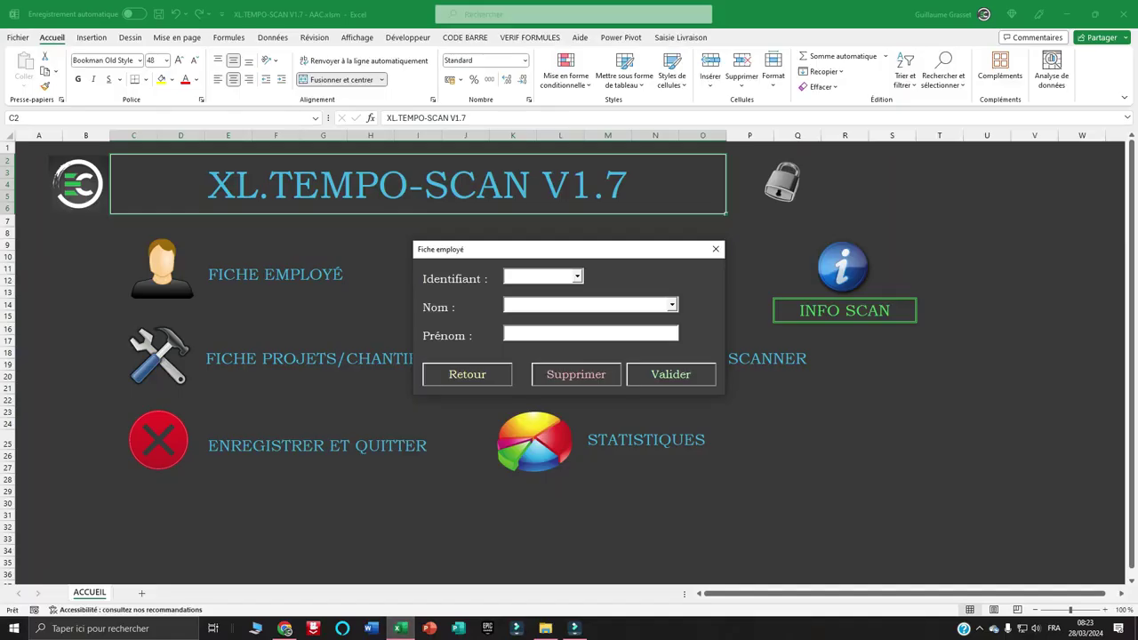
{"action": "left_click", "coordinate": [467, 374]}
{"action": "left_click", "coordinate": [465, 503]}
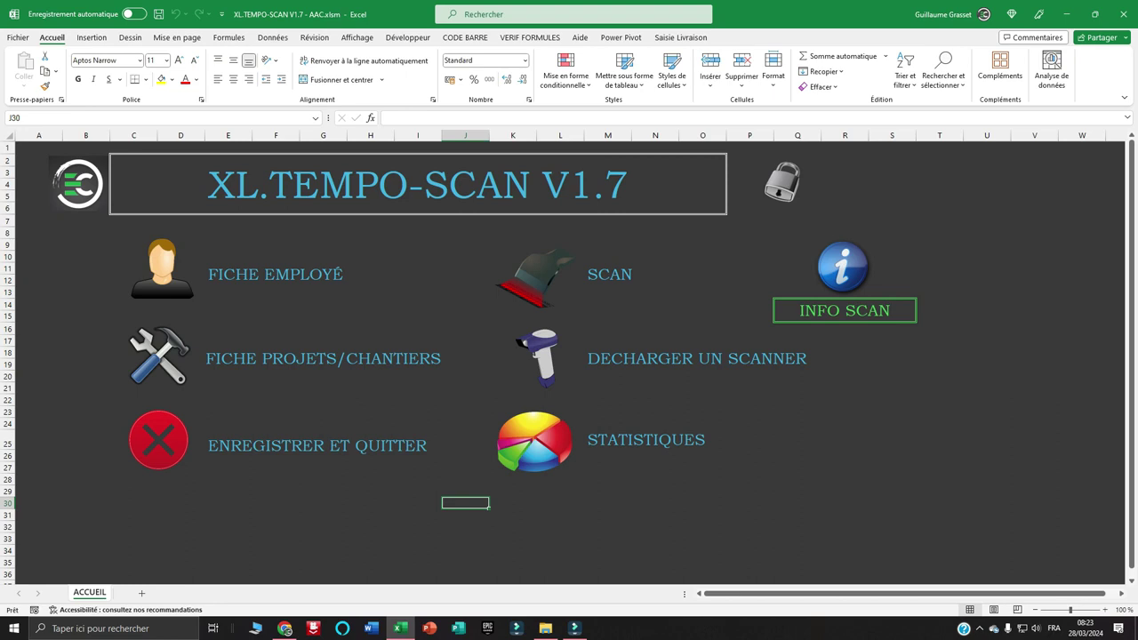
Add a new employee record with last name and first name, and decline editing its barcode sheet.
{"action": "left_click", "coordinate": [162, 269]}
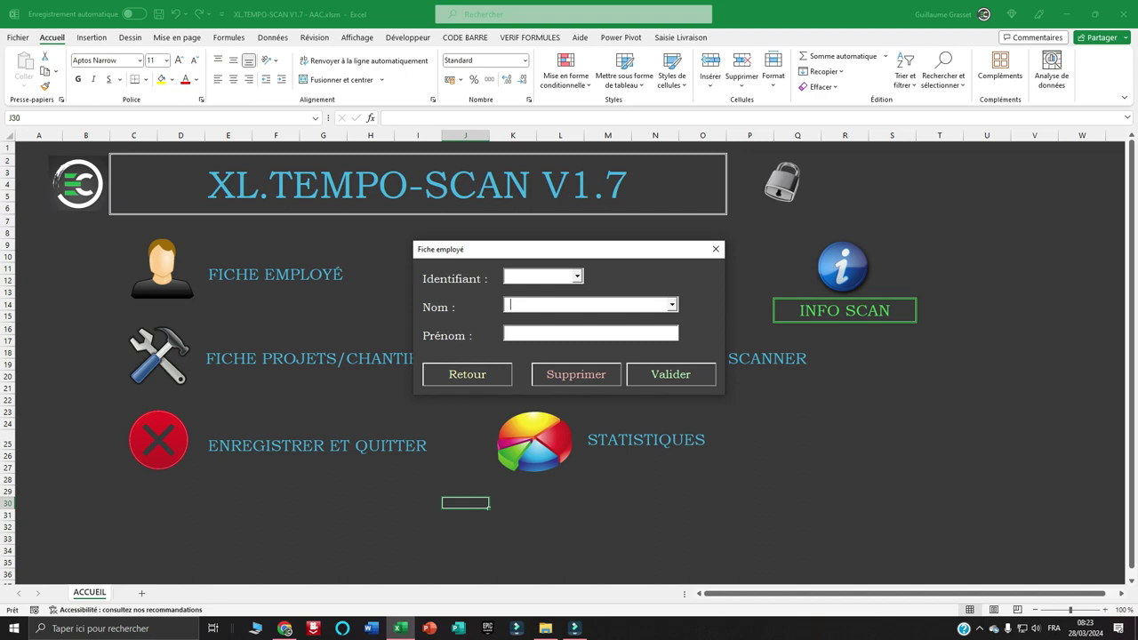
{"action": "type", "text": "DURANT"}
{"action": "key", "text": "Tab"}
{"action": "type", "text": "ANDRE"}
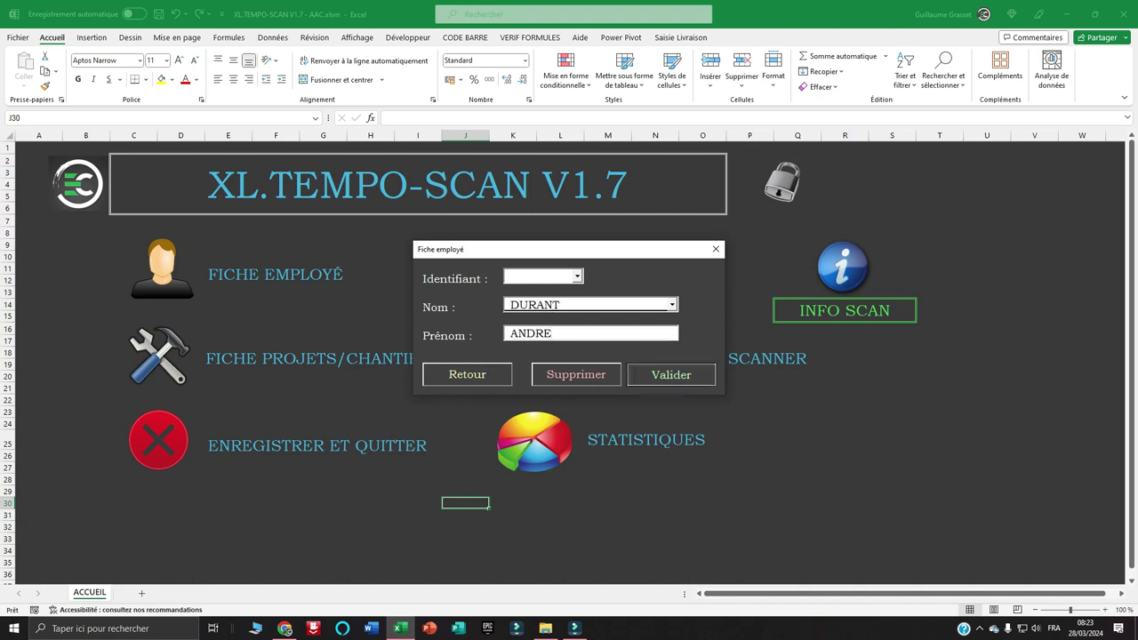
{"action": "key", "text": "Return"}
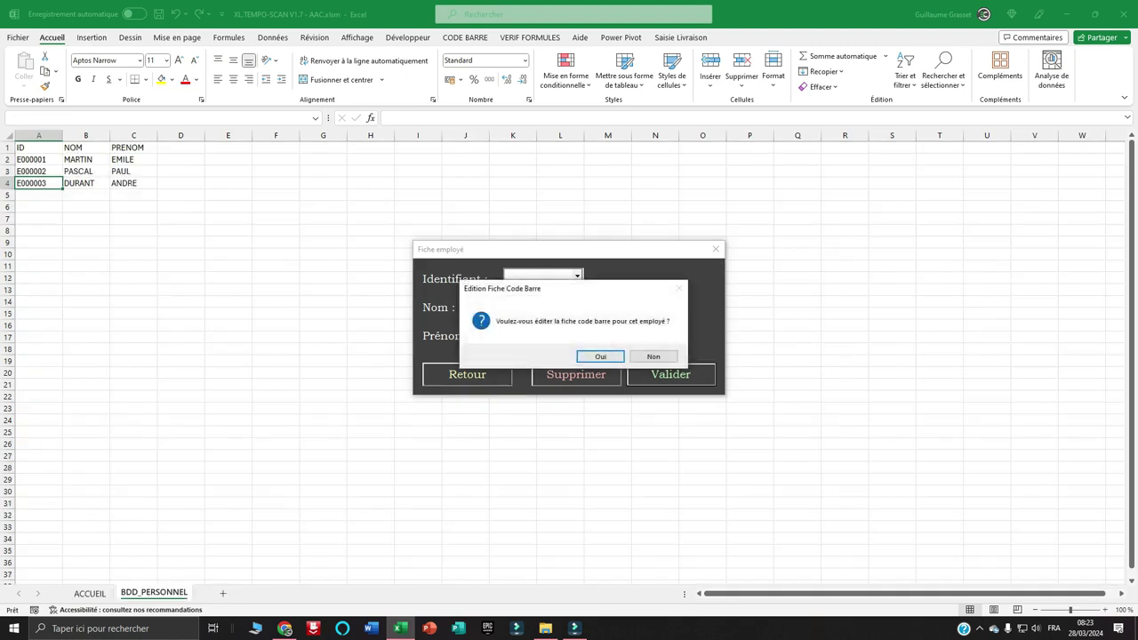
{"action": "key", "text": "Tab"}
{"action": "key", "text": "Return"}
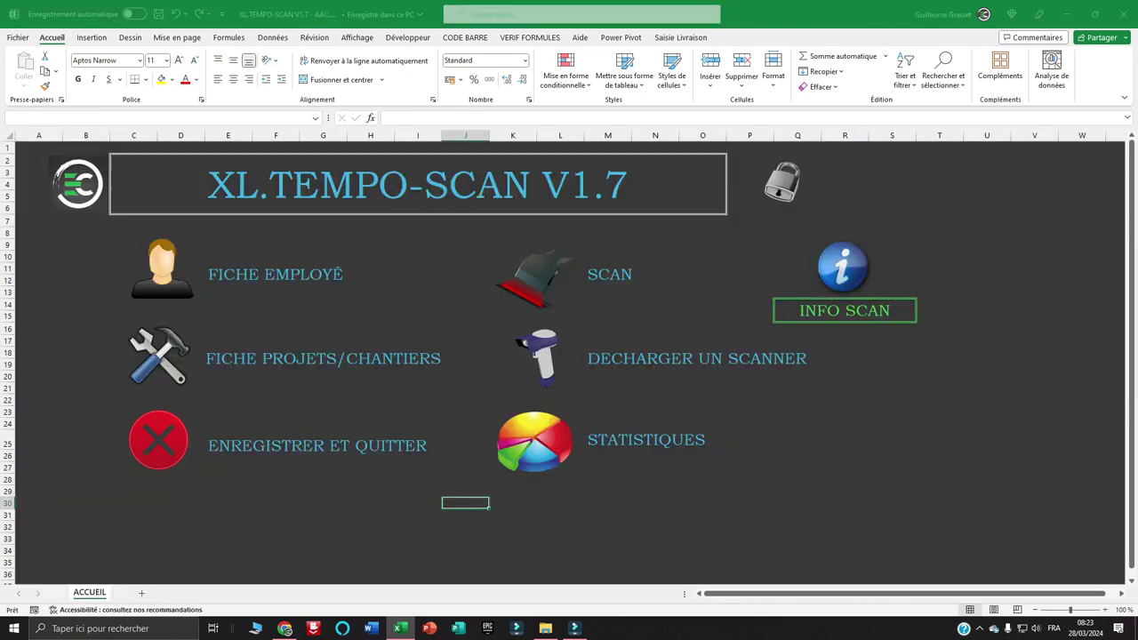
Check the list of employee identifiers in the employee form, moving the form aside, and return to the home sheet.
{"action": "left_click_drag", "start_coordinate": [1136, 272], "coordinate": [377, 246]}
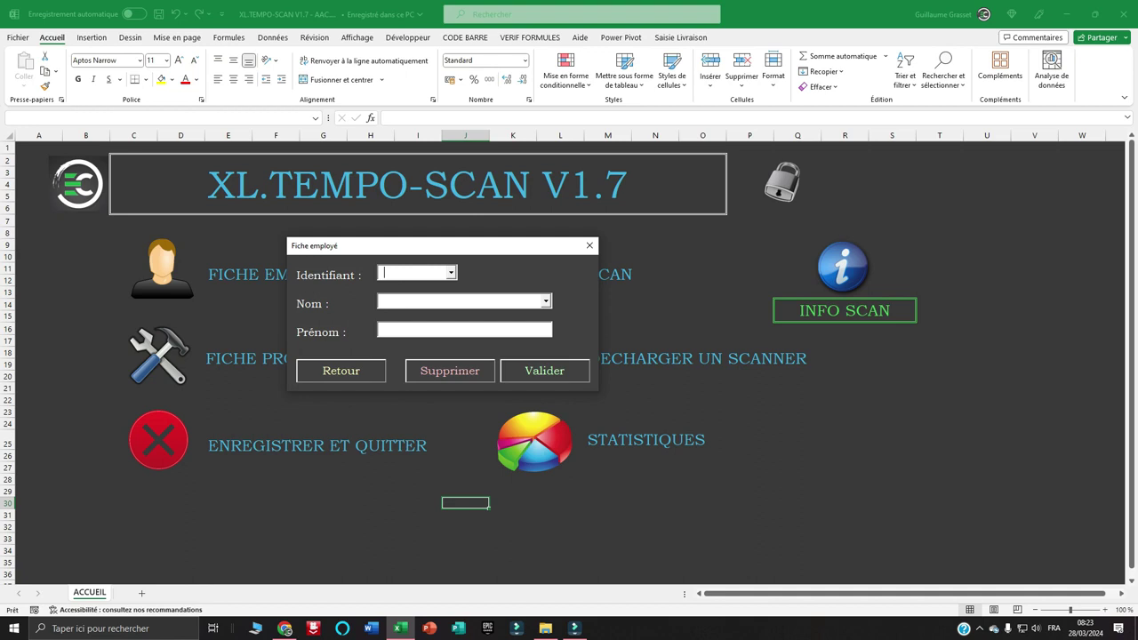
{"action": "left_click", "coordinate": [452, 273]}
{"action": "left_click", "coordinate": [452, 273]}
{"action": "left_click", "coordinate": [340, 371]}
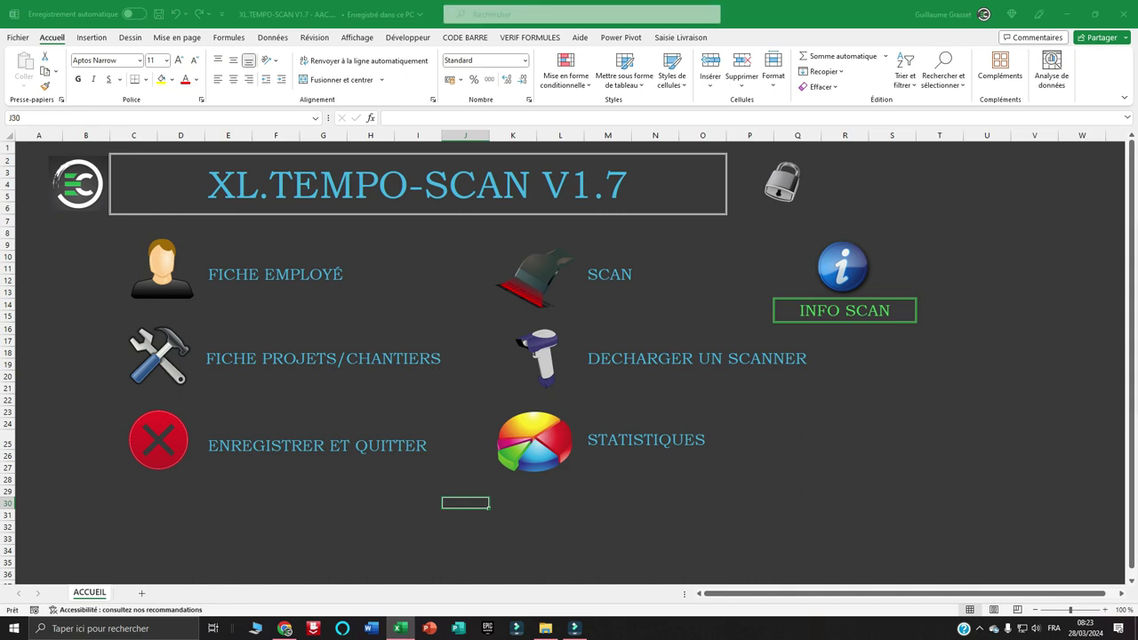
Start a new project record, entering the project name and a planned time of 45:00.
{"action": "left_click", "coordinate": [337, 360]}
{"action": "left_click", "coordinate": [525, 200]}
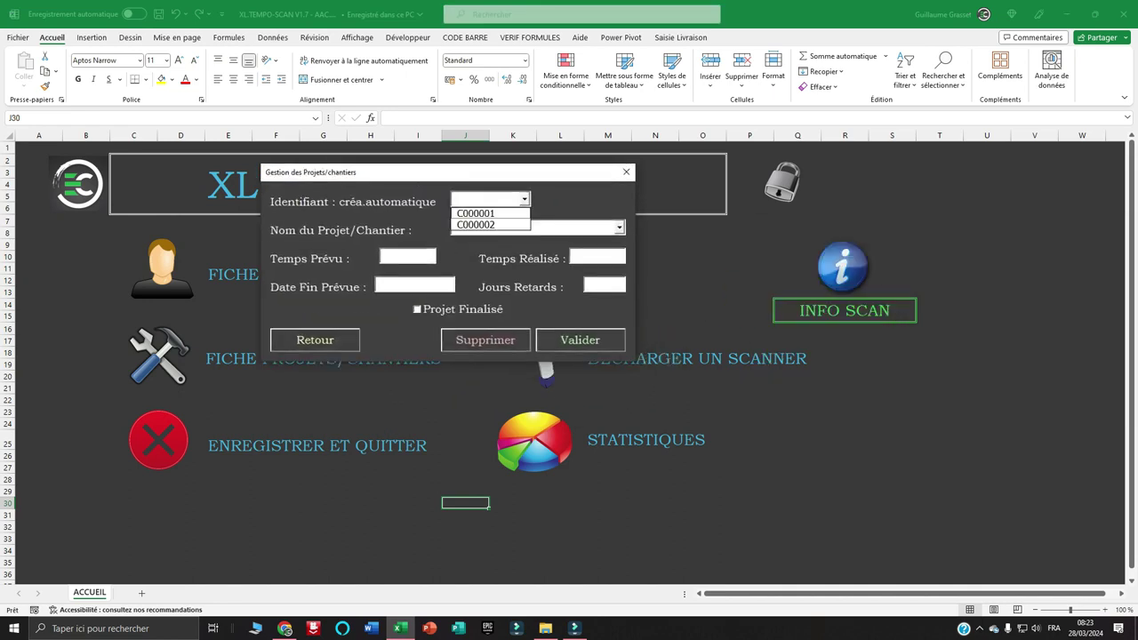
{"action": "key", "text": "Escape"}
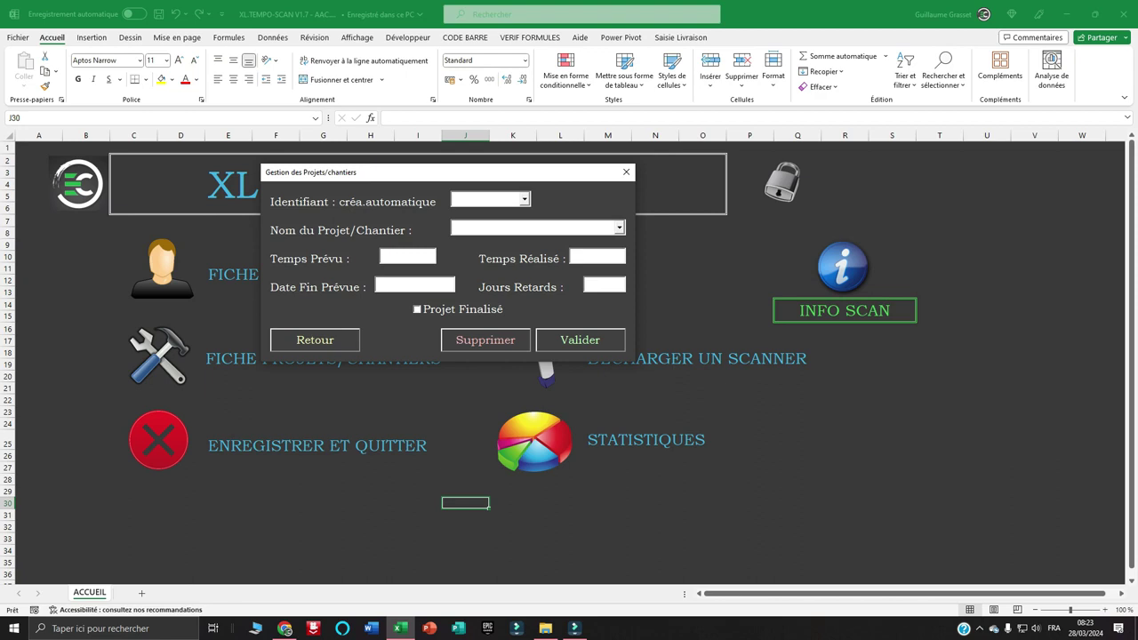
{"action": "key", "text": "Tab"}
{"action": "type", "text": "PROJET du"}
{"action": "key", "text": "BackSpace"}
{"action": "key", "text": "BackSpace"}
{"action": "type", "text": "DUPONT"}
{"action": "type", "text": "45:00"}
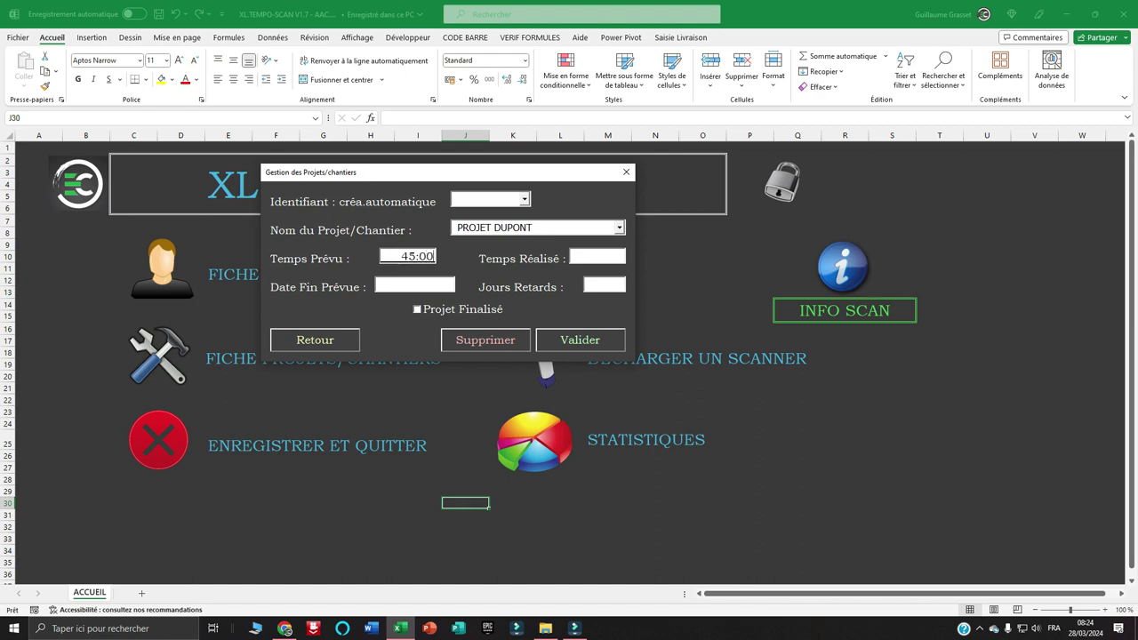
Set the project's planned end date to 28/04/2024, validate the record and decline editing its barcode sheet.
{"action": "key", "text": "Tab"}
{"action": "type", "text": "28/04/2027"}
{"action": "key", "text": "BackSpace"}
{"action": "type", "text": "4"}
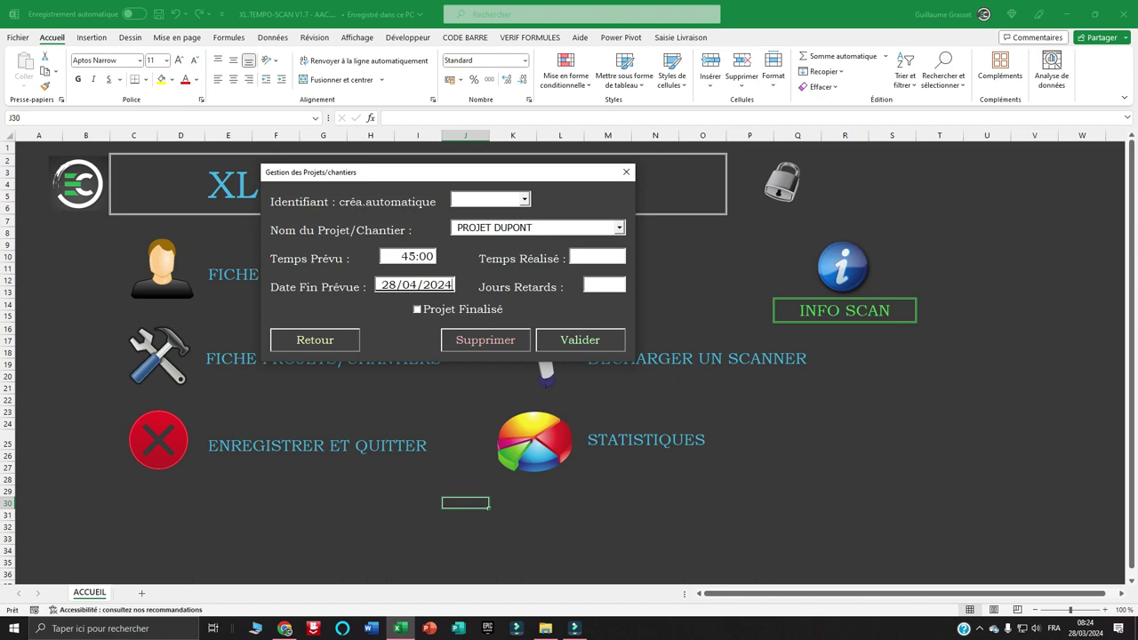
{"action": "left_click", "coordinate": [580, 340]}
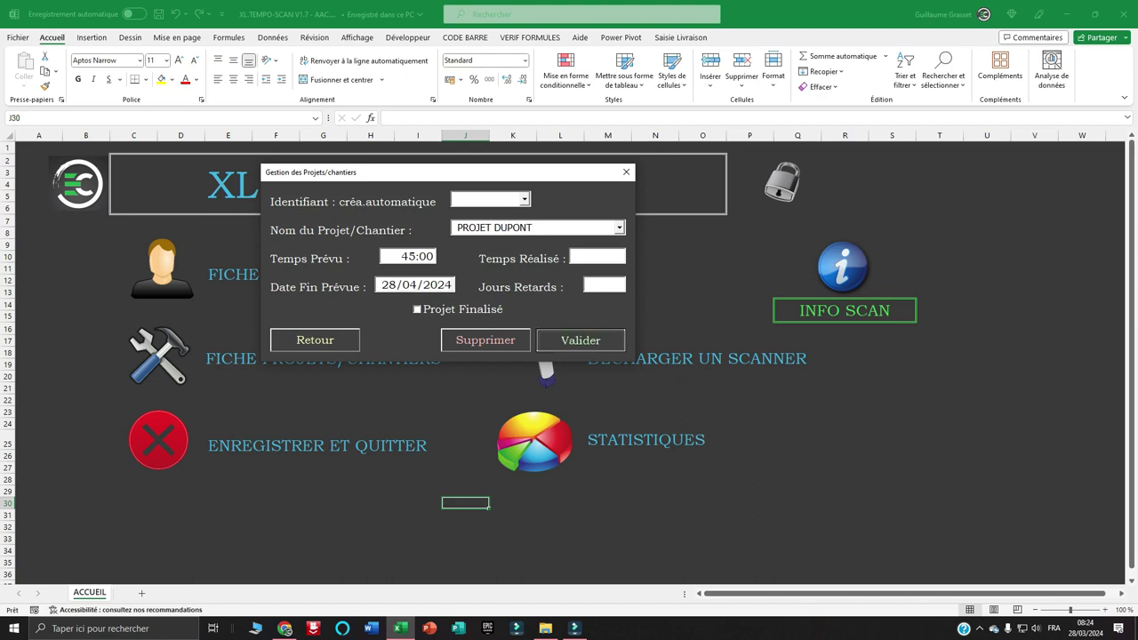
{"action": "key", "text": "Return"}
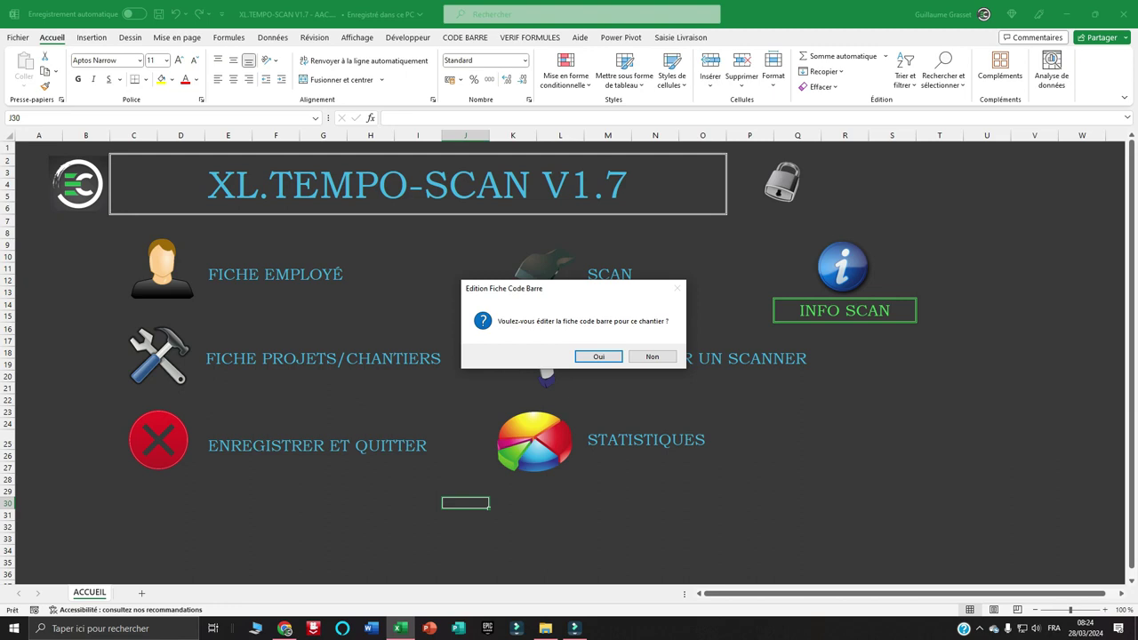
{"action": "key", "text": "Tab"}
{"action": "key", "text": "Return"}
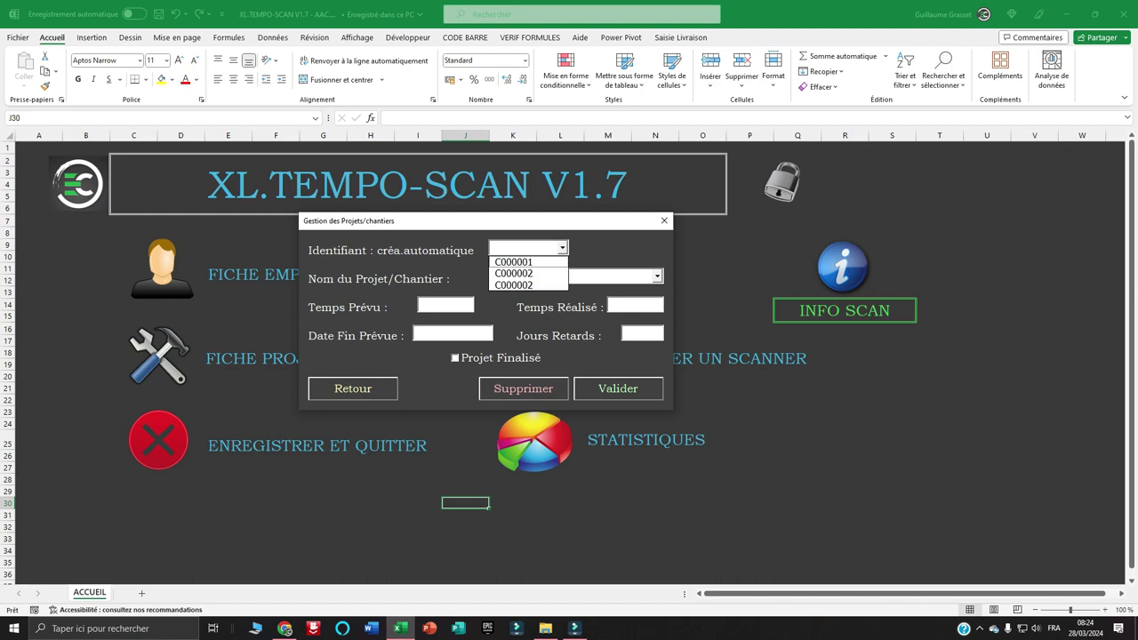
Look up the details of project C000001 in the project form and return to the home sheet.
{"action": "key", "text": "Return"}
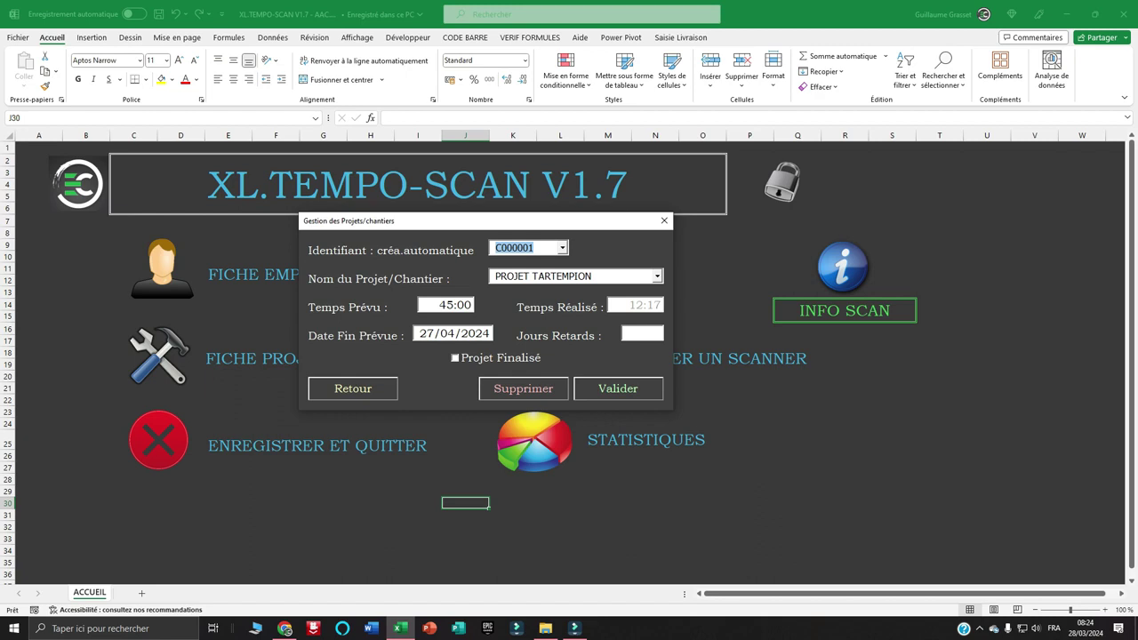
{"action": "left_click", "coordinate": [353, 389]}
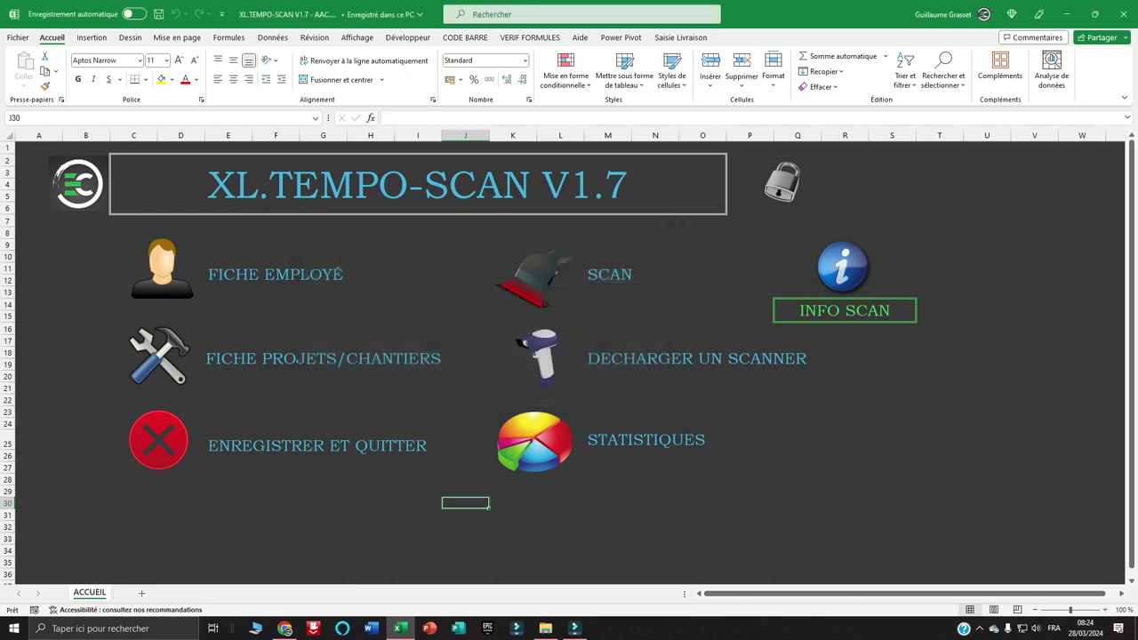
{"action": "left_click", "coordinate": [702, 515]}
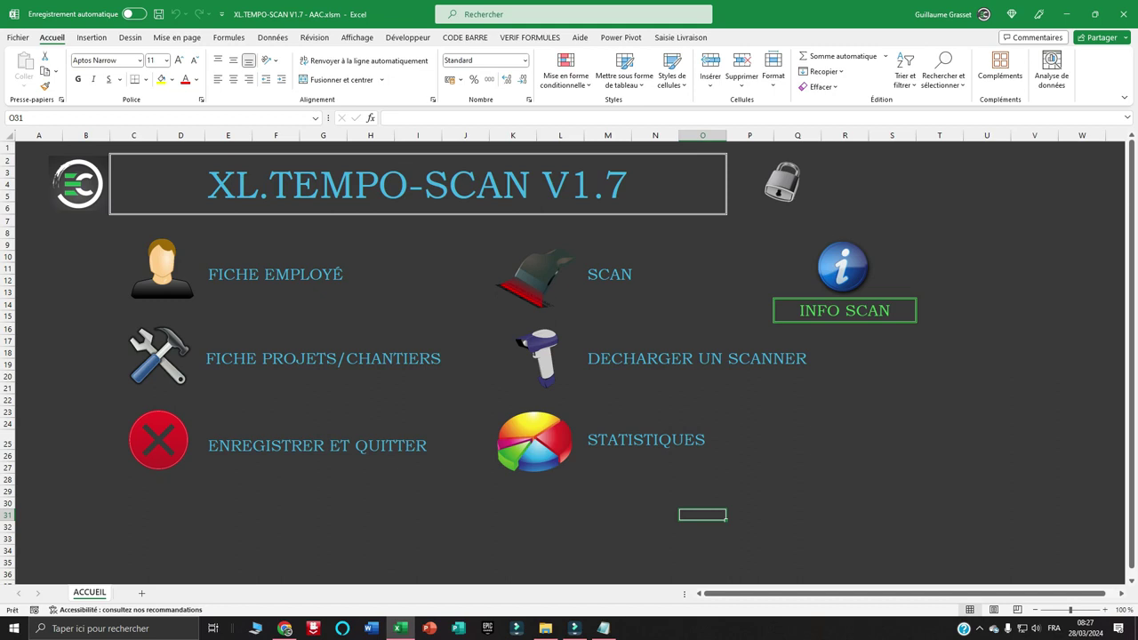
Open arrival/departure scanning and enter the newly added employee's barcode code twice.
{"action": "left_click", "coordinate": [537, 279]}
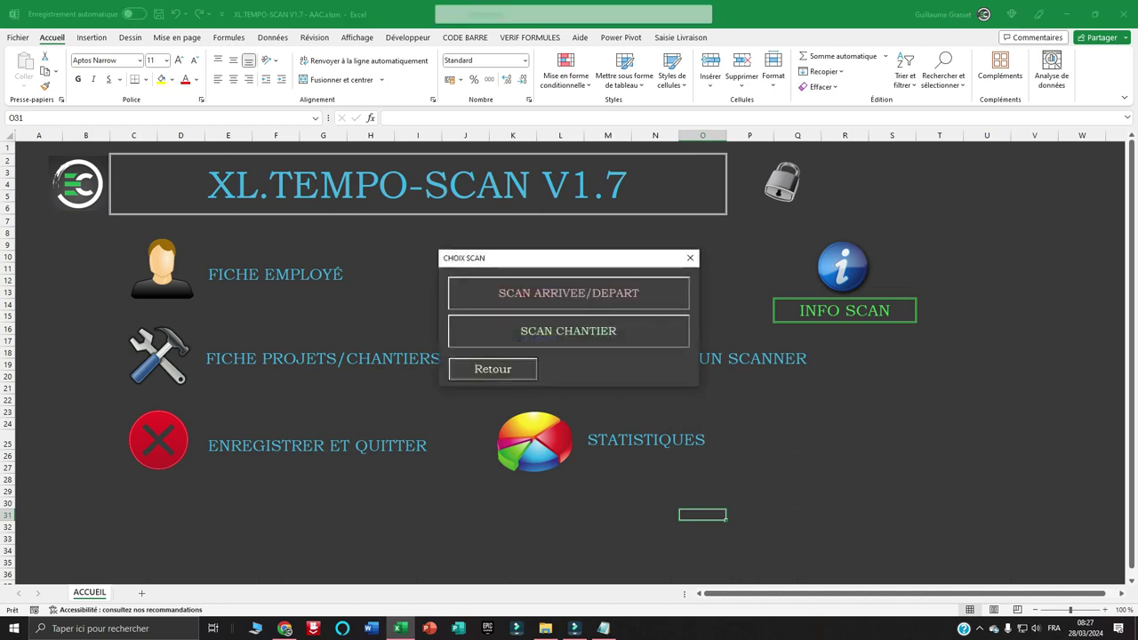
{"action": "left_click", "coordinate": [568, 292]}
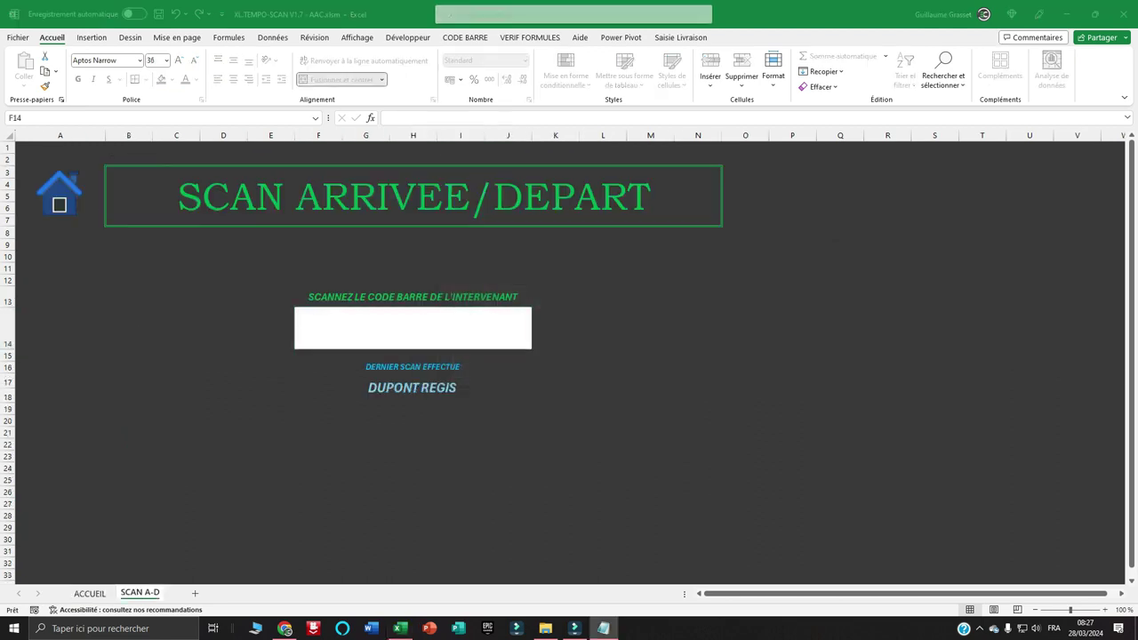
{"action": "key", "text": "Return"}
{"action": "key", "text": "Return"}
{"action": "type", "text": "E000003"}
{"action": "key", "text": "Return"}
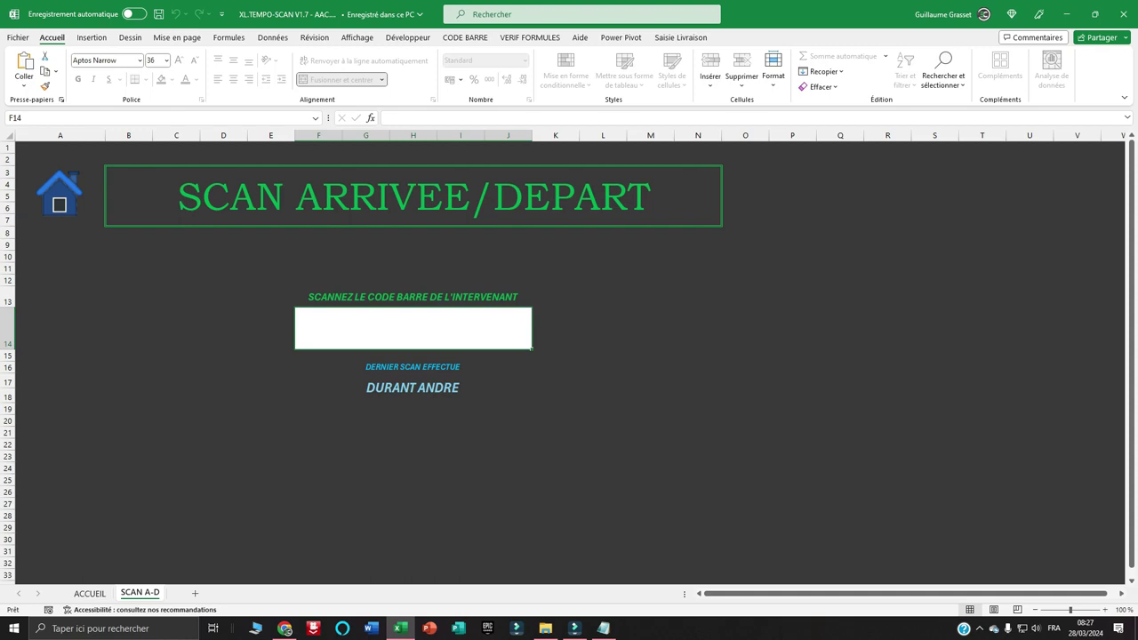
{"action": "type", "text": "E000003"}
{"action": "key", "text": "Return"}
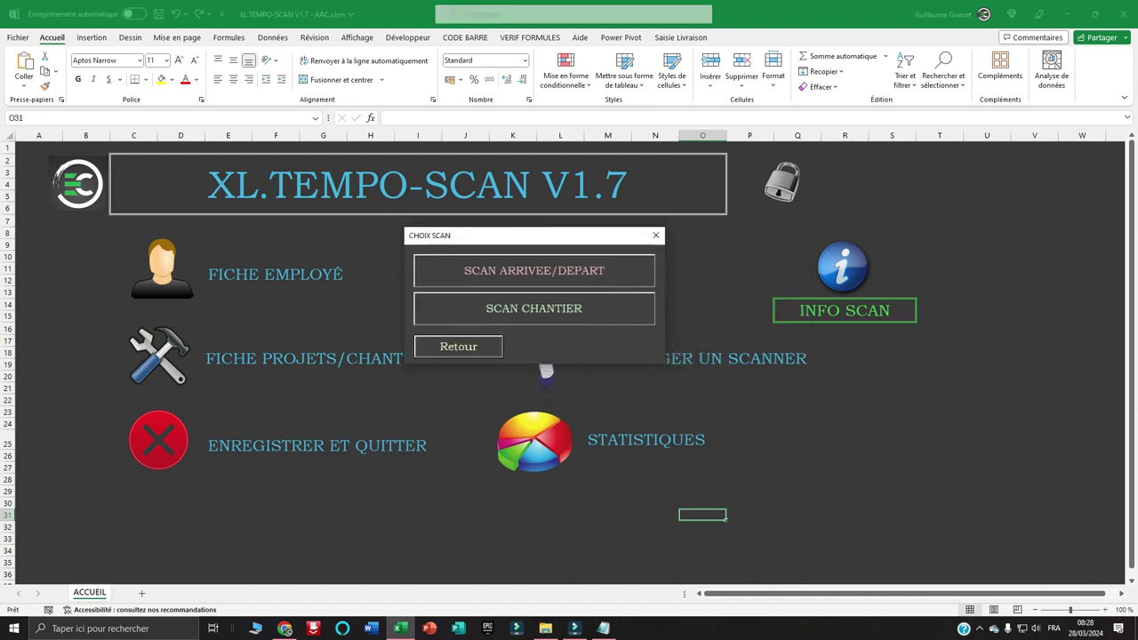
Open worksite scanning and enter the worksite code C000002.
{"action": "key", "text": "Tab"}
{"action": "key", "text": "Return"}
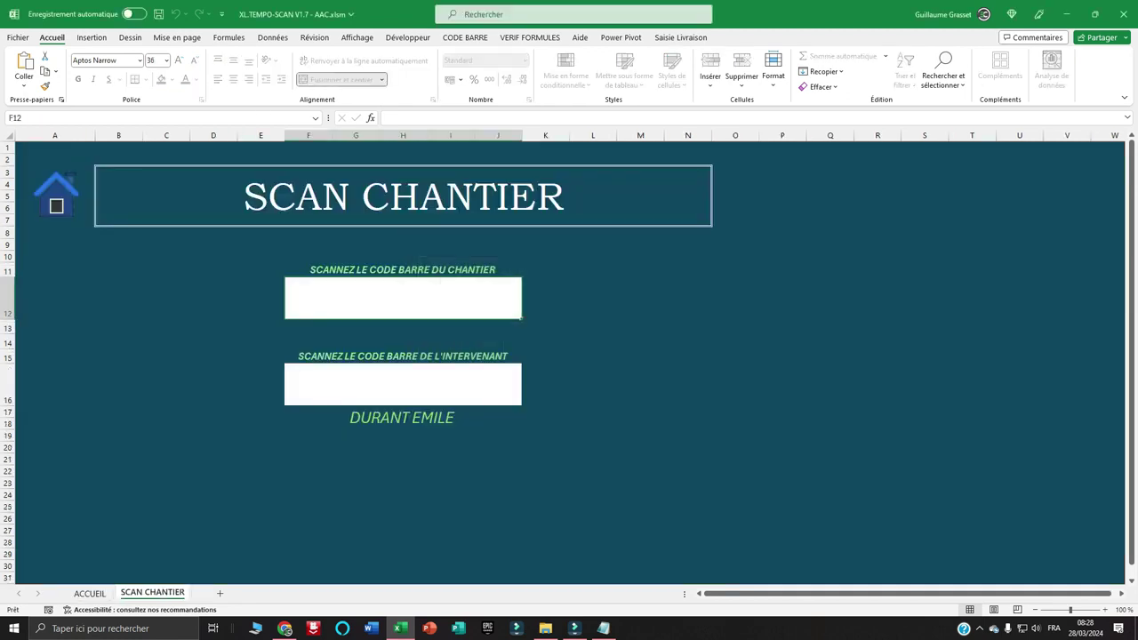
{"action": "key", "text": "alt+Tab"}
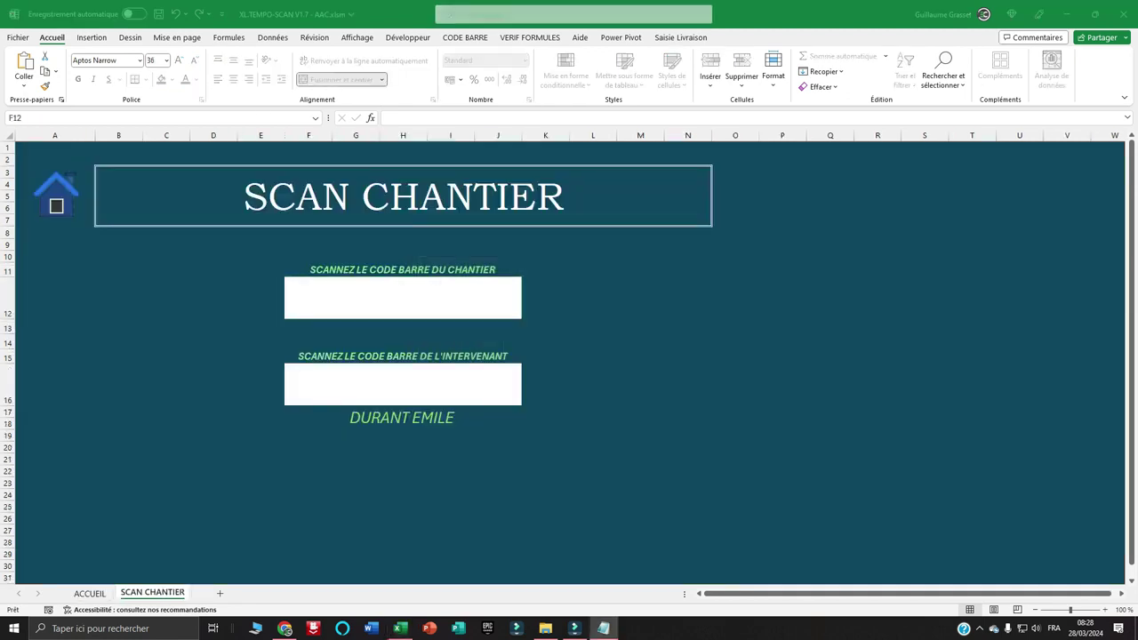
{"action": "key", "text": "alt+Tab"}
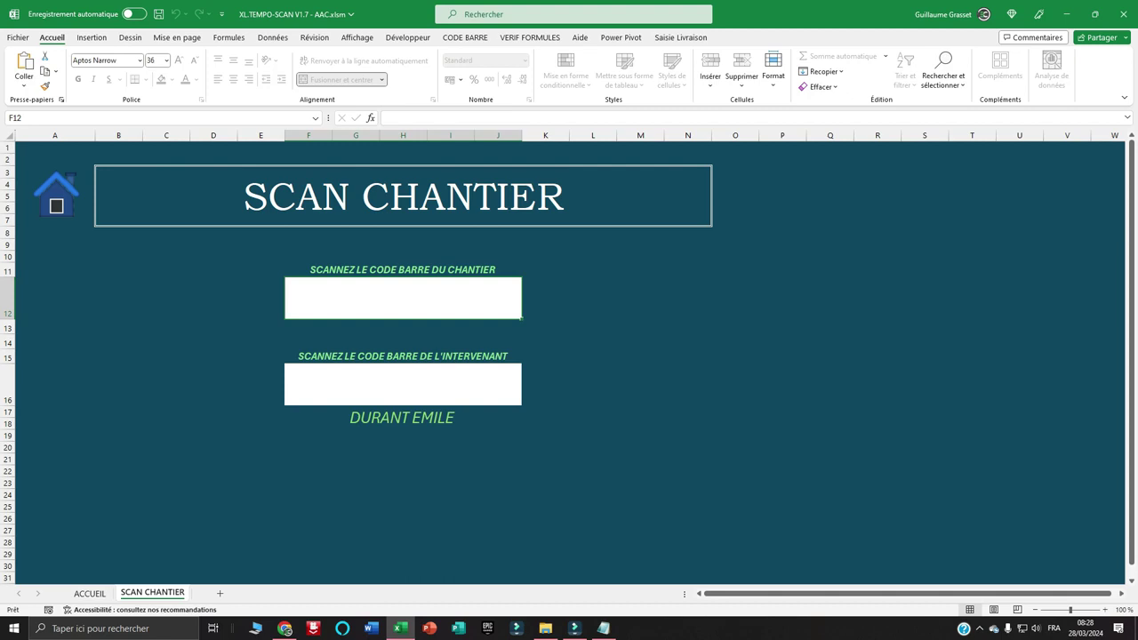
{"action": "type", "text": "C000002"}
{"action": "key", "text": "Return"}
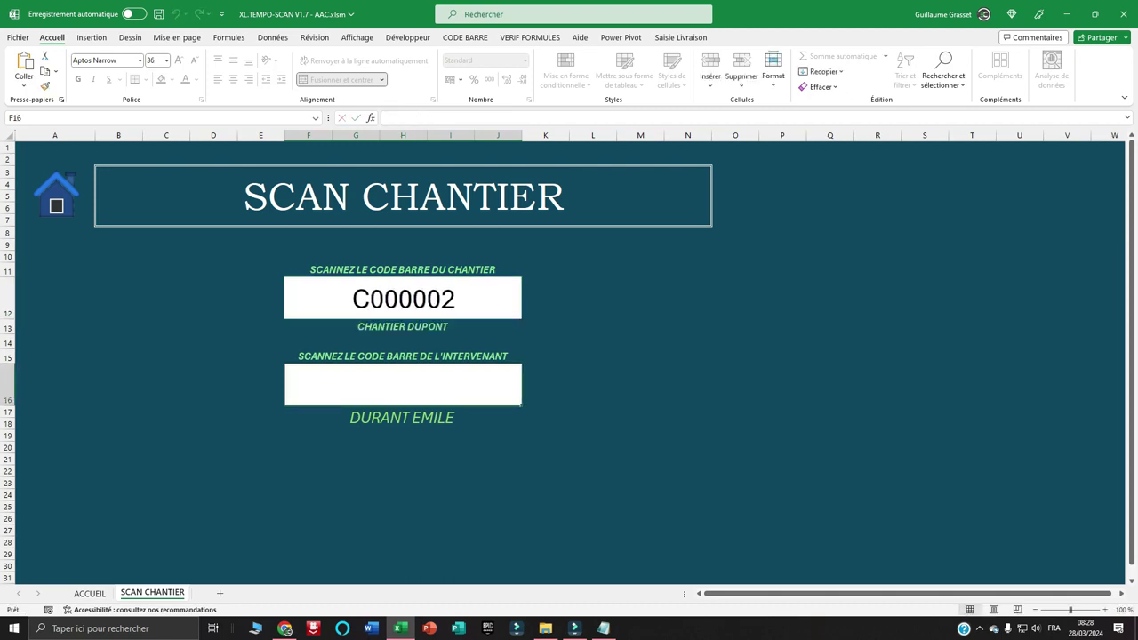
Enter the first employee's barcode code to complete the worksite scan.
{"action": "key", "text": "alt+Tab"}
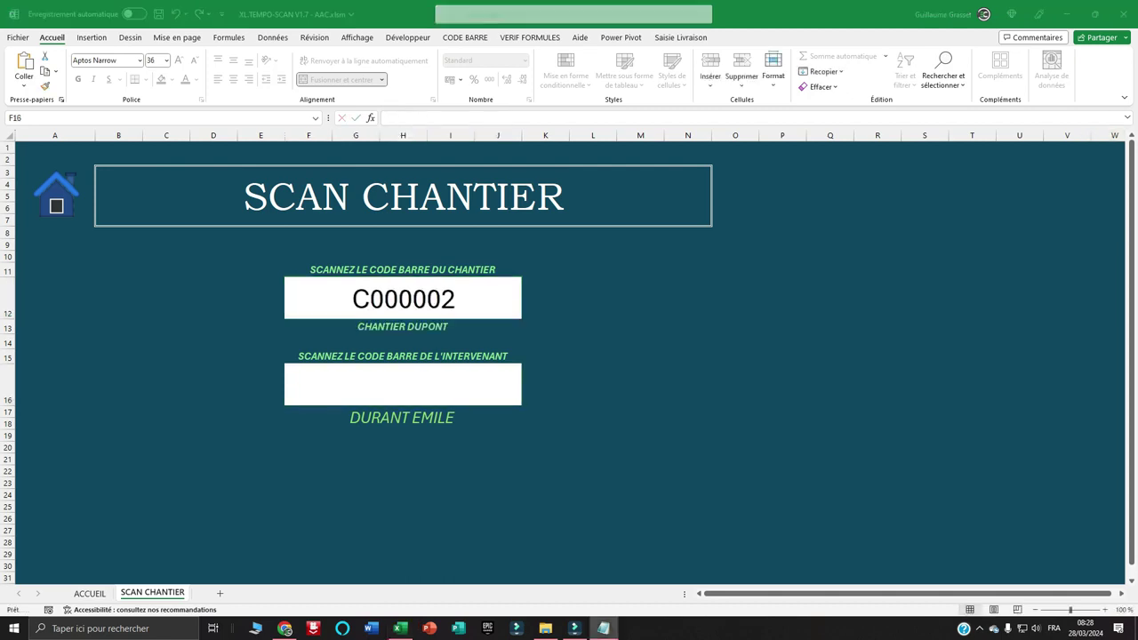
{"action": "key", "text": "alt+Tab"}
{"action": "type", "text": "E000001"}
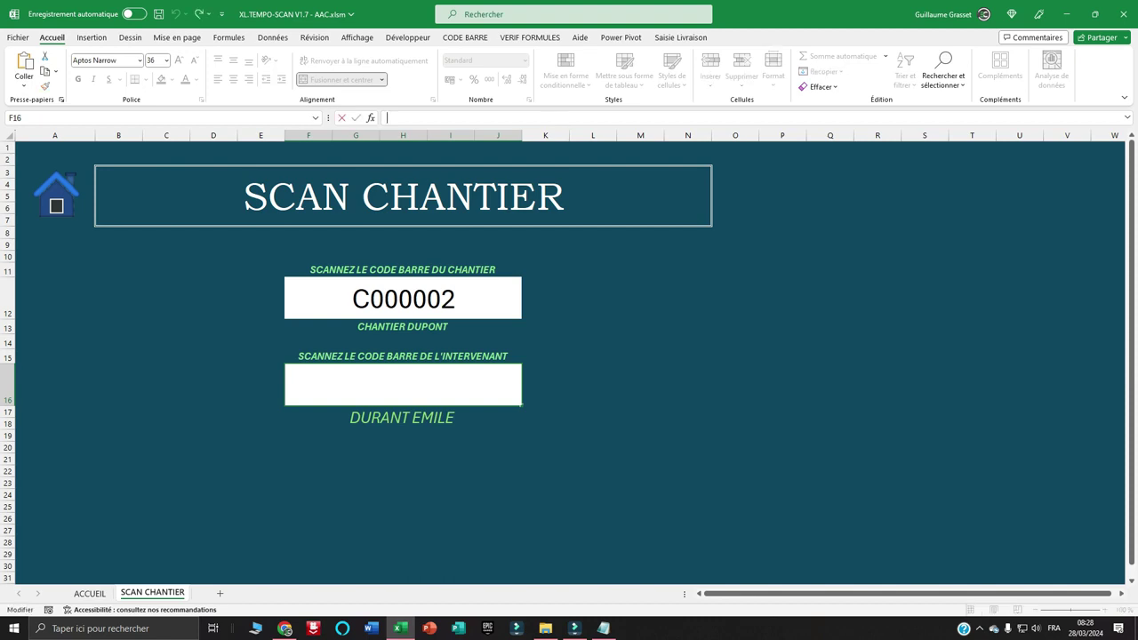
{"action": "key", "text": "Return"}
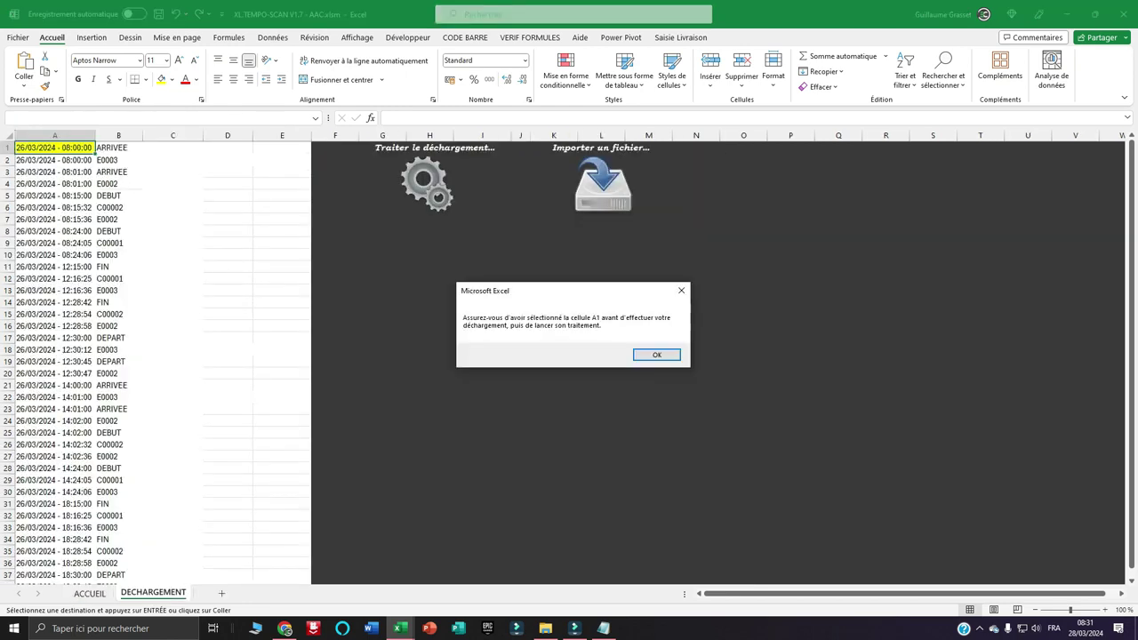
Dismiss the reminder and clear the old scanner records from A1:B40 on the DECHARGEMENT sheet.
{"action": "key", "text": "Return"}
{"action": "left_click_drag", "start_coordinate": [54, 147], "coordinate": [134, 566]}
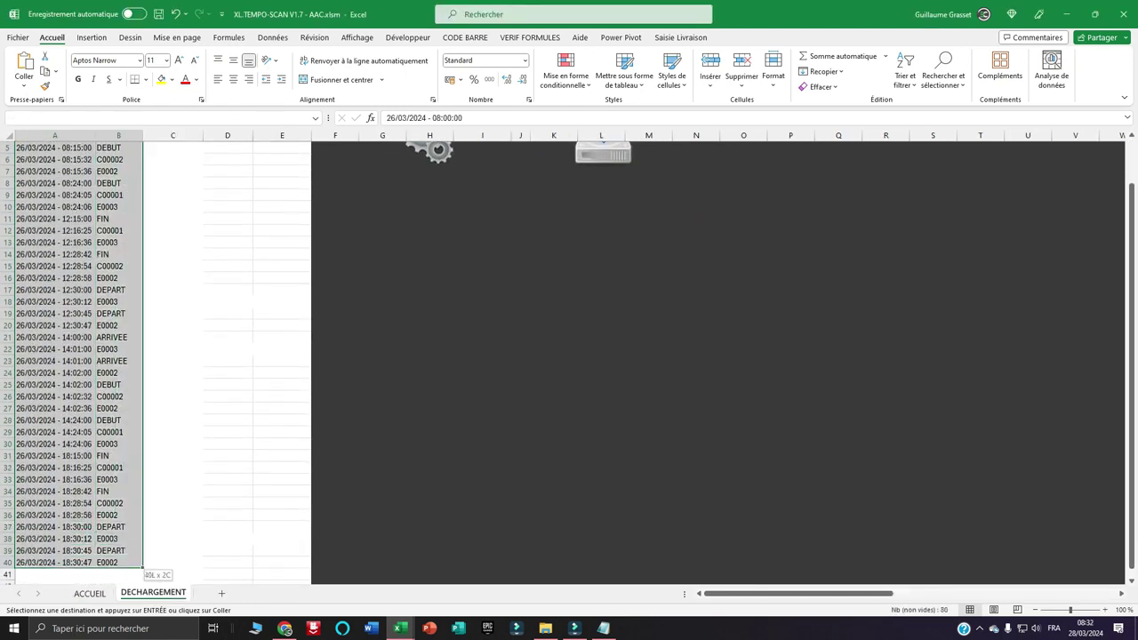
{"action": "key", "text": "Delete"}
Copy the new scanner records and paste them as values from cell A1 of the DECHARGEMENT sheet.
{"action": "left_click", "coordinate": [56, 148]}
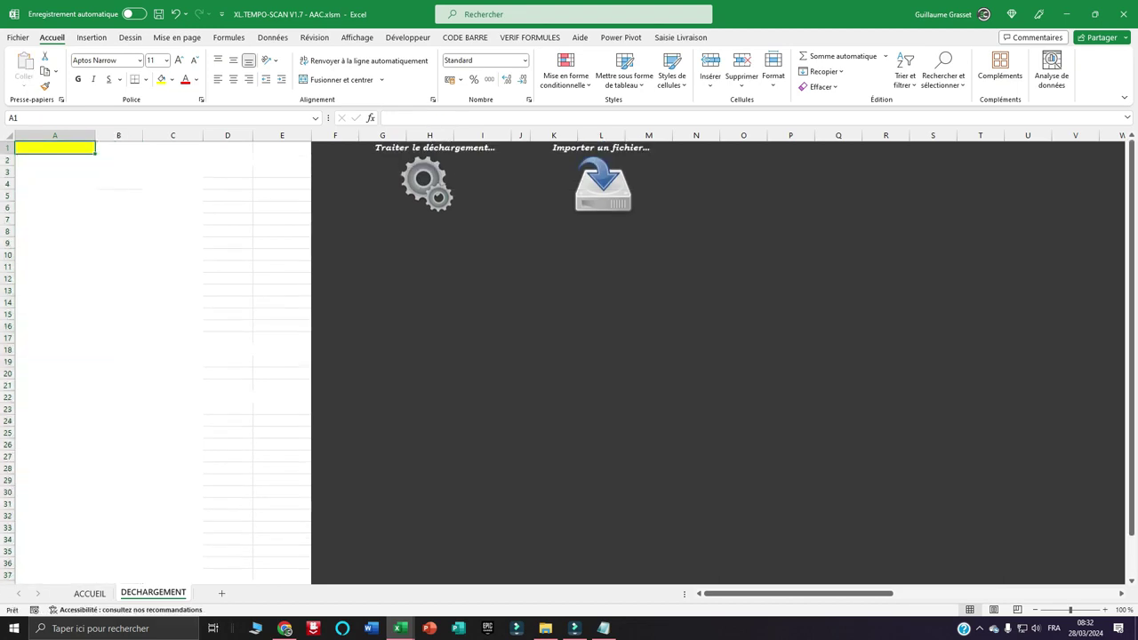
{"action": "key", "text": "ctrl+c"}
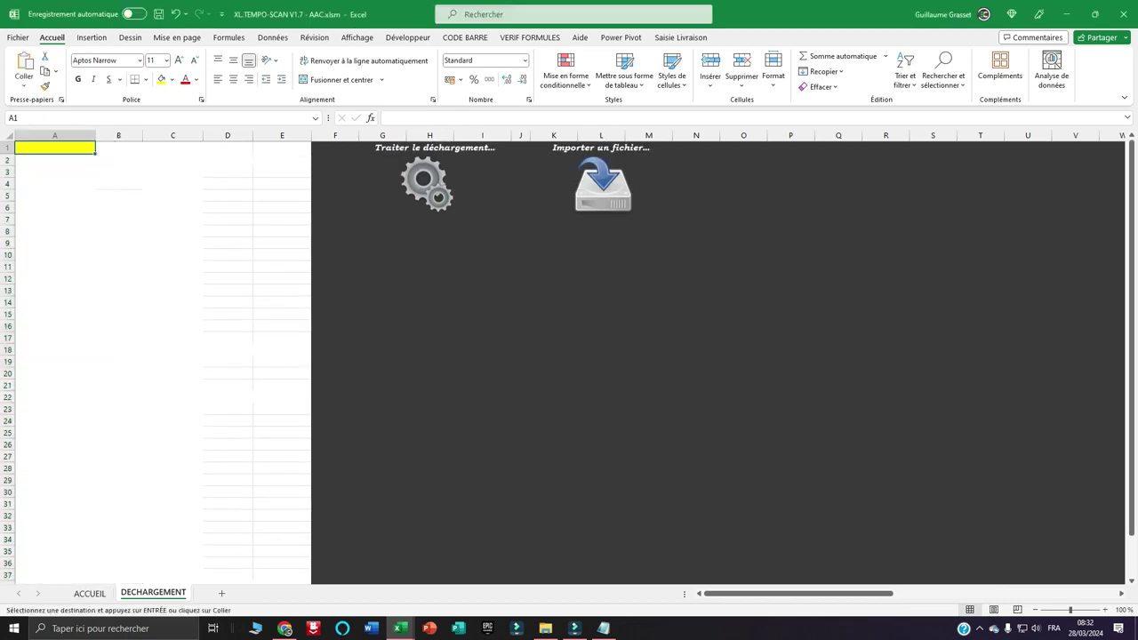
{"action": "right_click", "coordinate": [55, 150]}
{"action": "left_click", "coordinate": [98, 247]}
{"action": "key", "text": "v"}
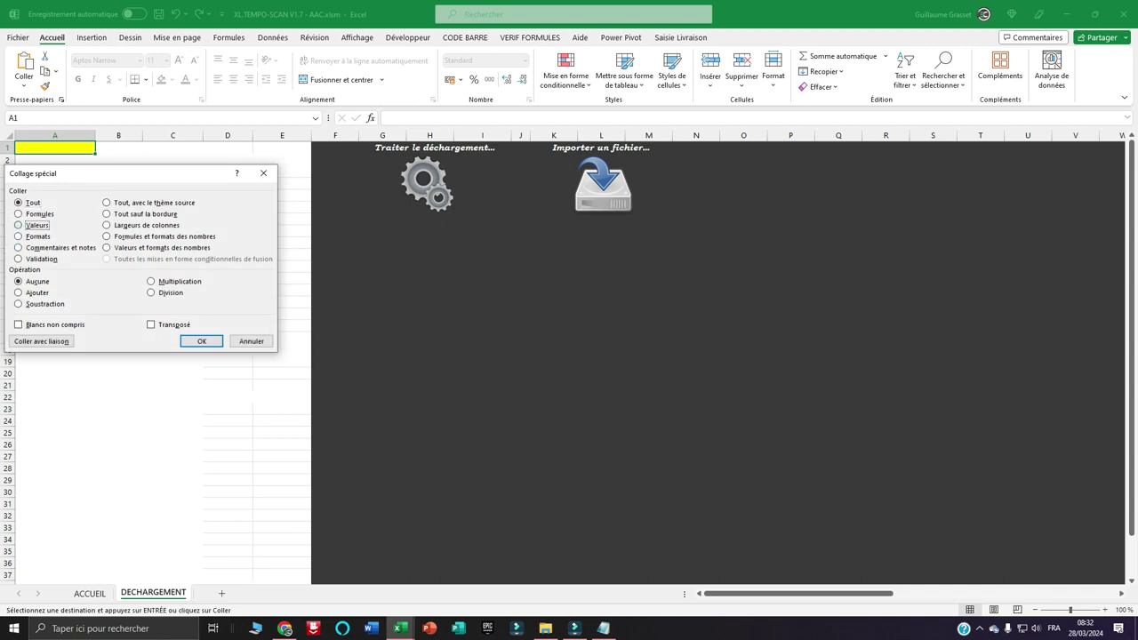
{"action": "key", "text": "Return"}
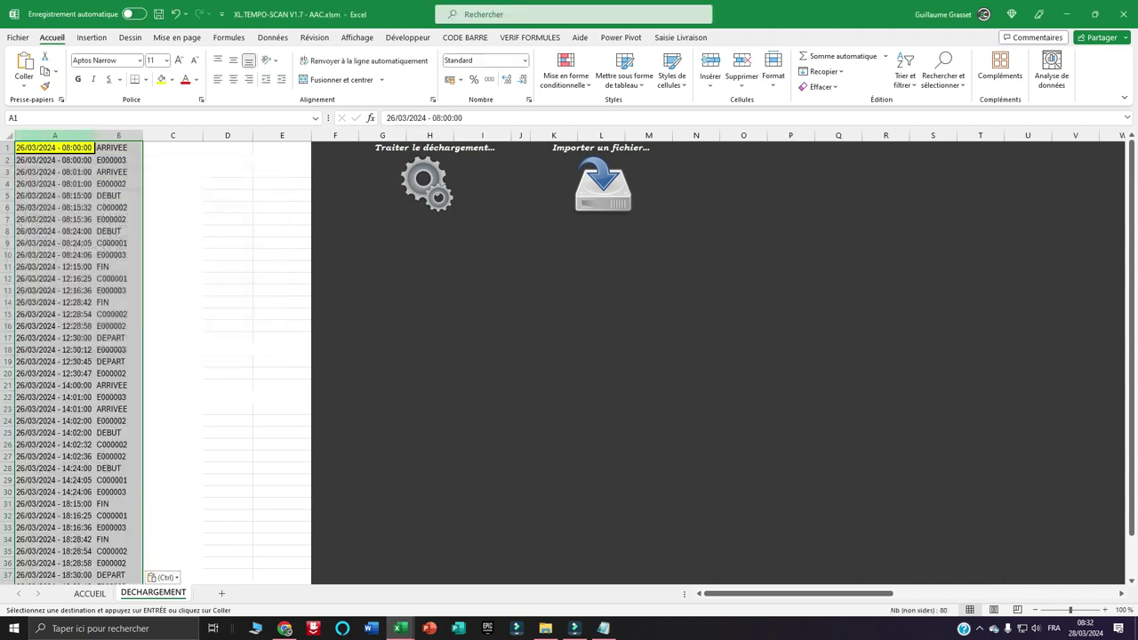
Process the scanner records pasted from cell A1 of the DECHARGEMENT sheet and acknowledge the completion message.
{"action": "left_click", "coordinate": [55, 147]}
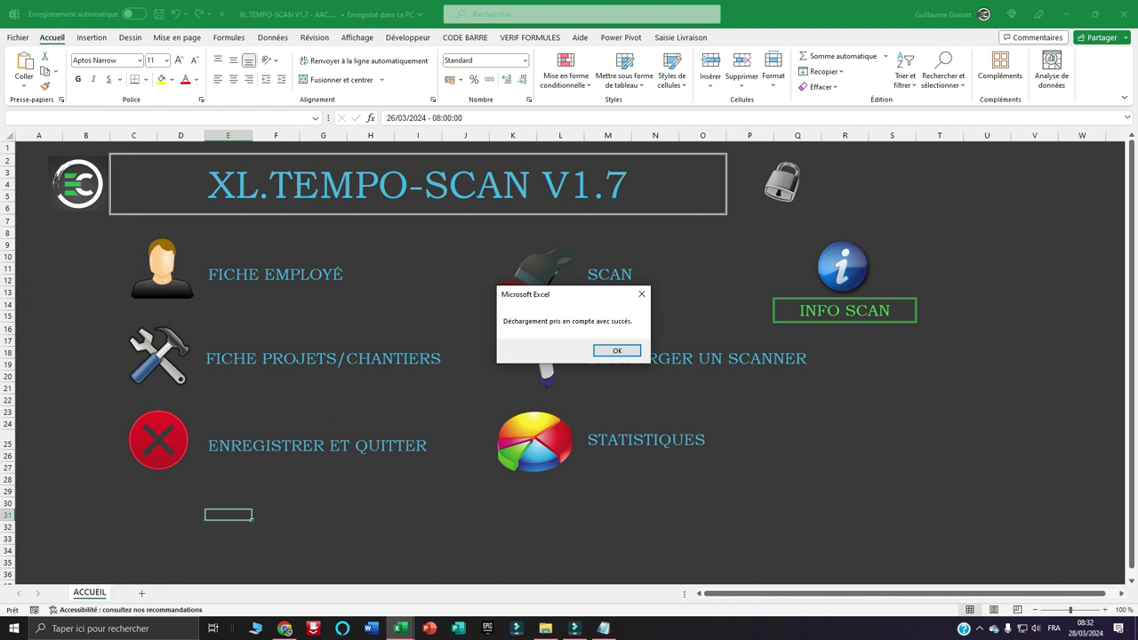
{"action": "key", "text": "Return"}
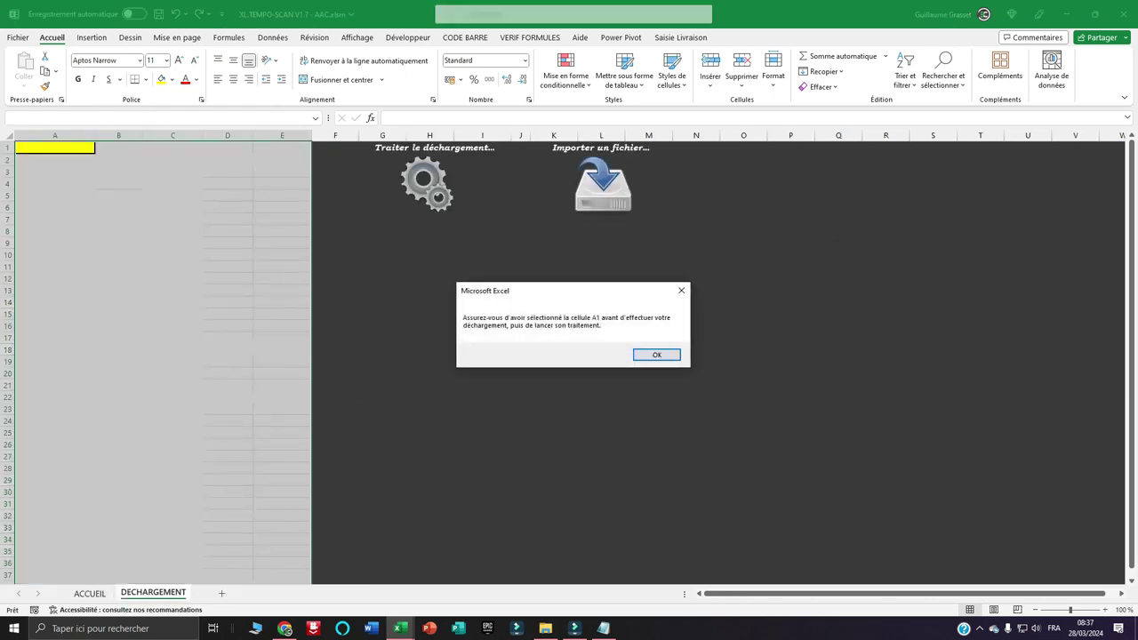
Import a scanner file from within the DEV EN COURS folder in Téléchargements and acknowledge the completion message.
{"action": "key", "text": "Return"}
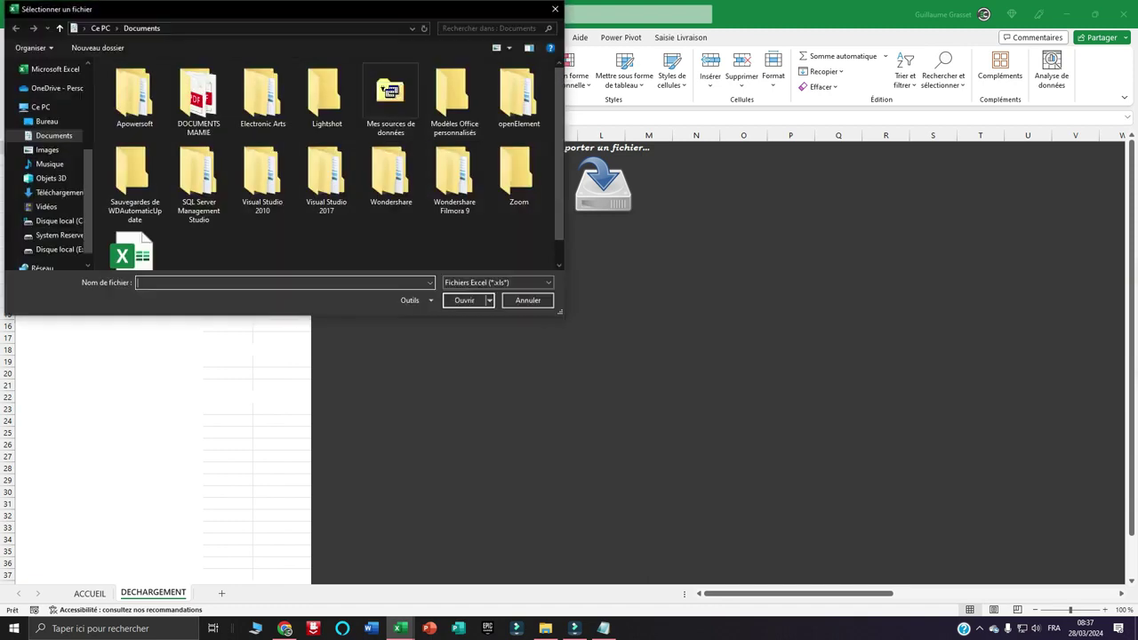
{"action": "left_click", "coordinate": [59, 192]}
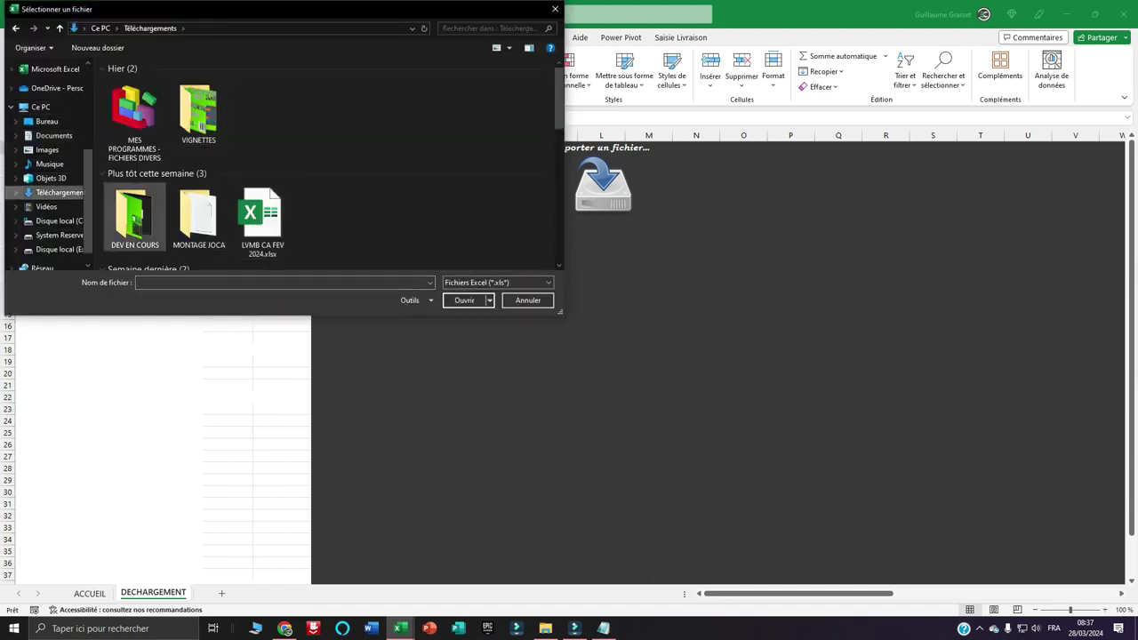
{"action": "double_click", "coordinate": [133, 215]}
{"action": "double_click", "coordinate": [170, 169]}
{"action": "double_click", "coordinate": [170, 95]}
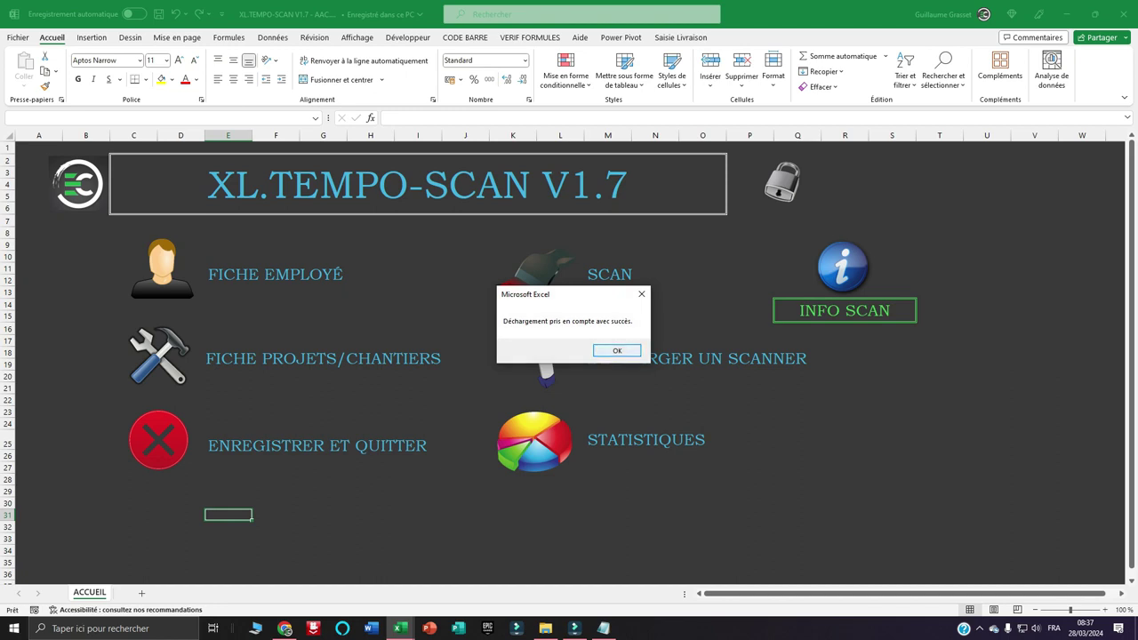
{"action": "key", "text": "Return"}
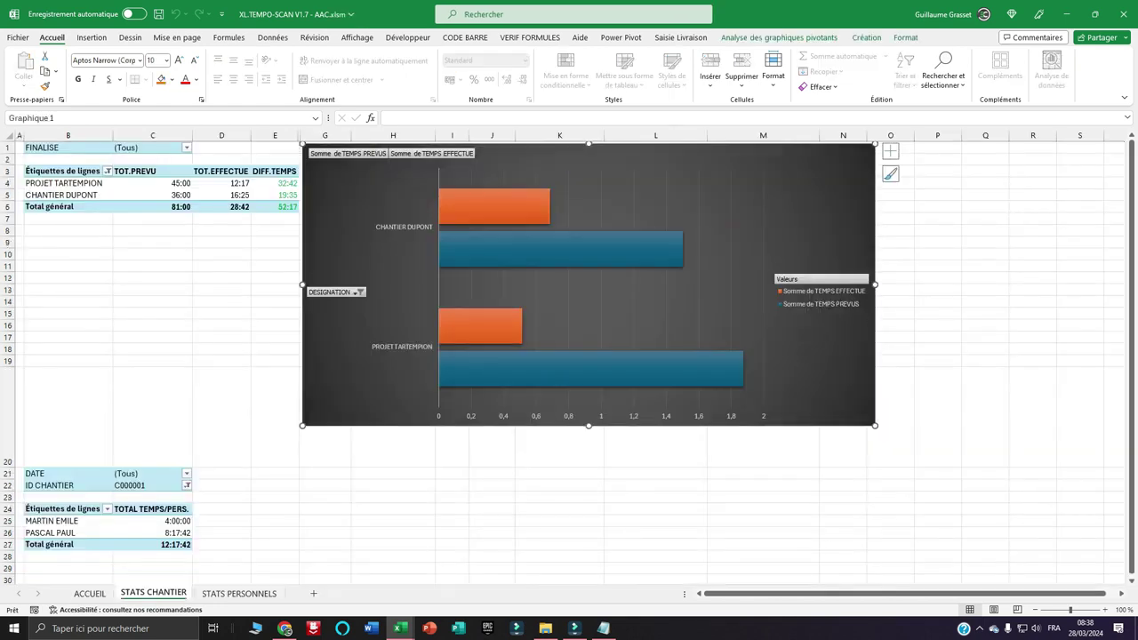
Include PROJET DUPONT in the DESIGNATION filter of the STATS CHANTIER summary table and its chart.
{"action": "left_click", "coordinate": [107, 170]}
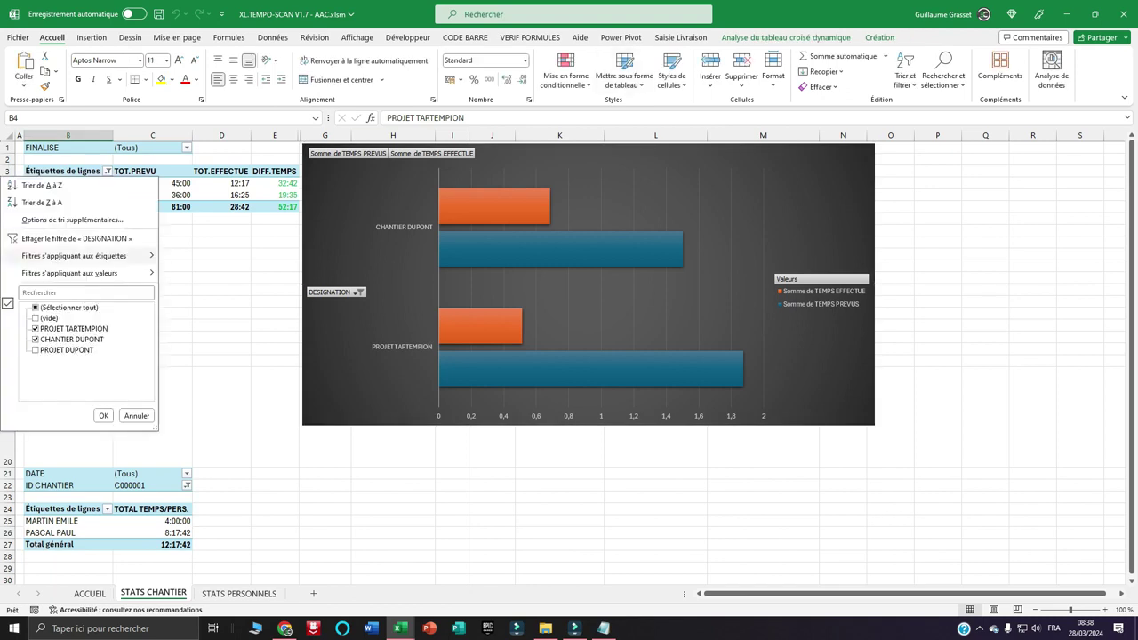
{"action": "left_click", "coordinate": [66, 350]}
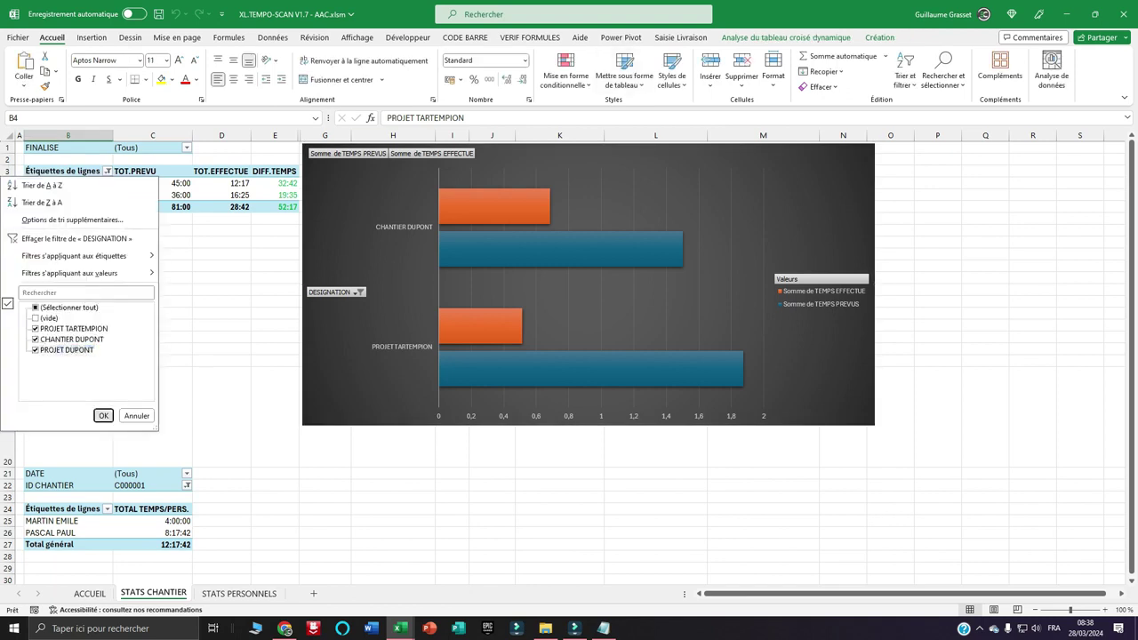
{"action": "left_click", "coordinate": [103, 415]}
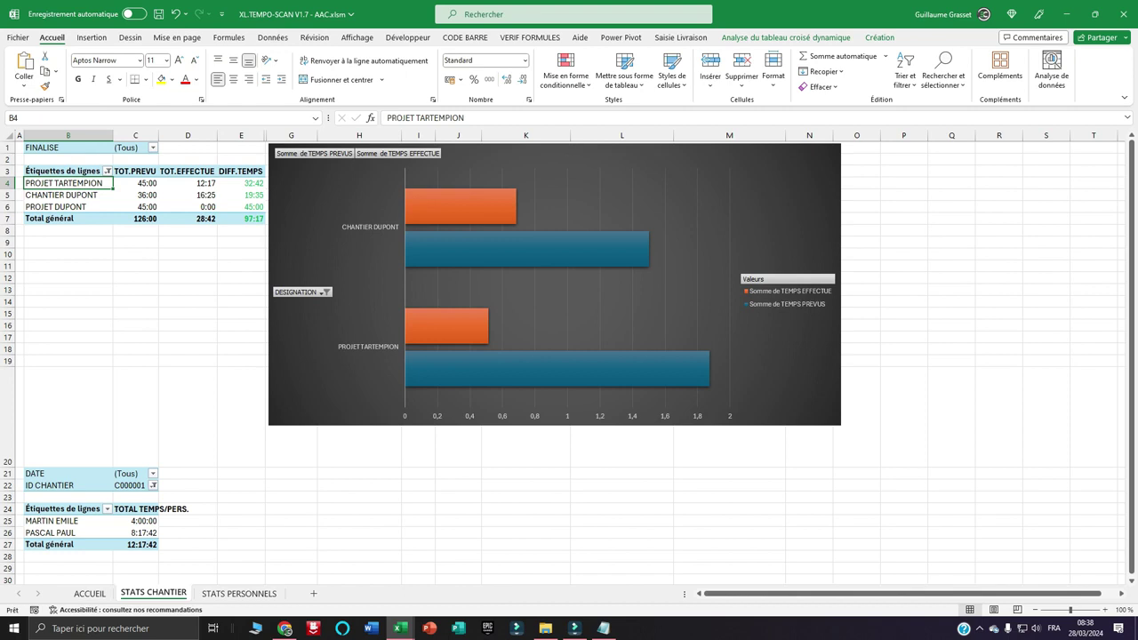
{"action": "left_click", "coordinate": [326, 291]}
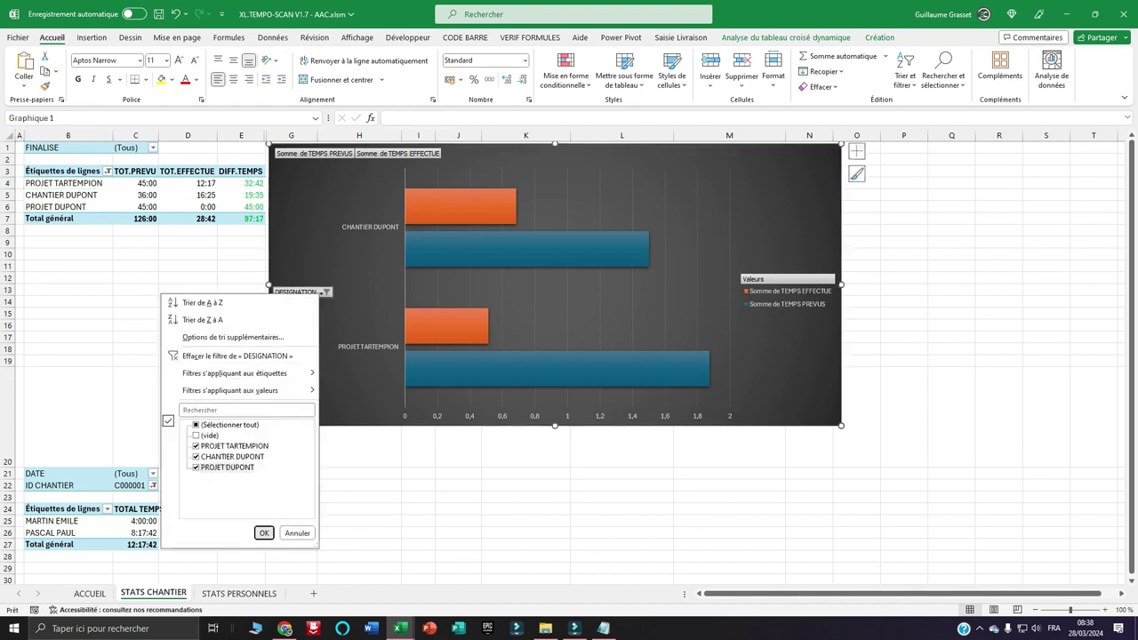
{"action": "left_click", "coordinate": [264, 532]}
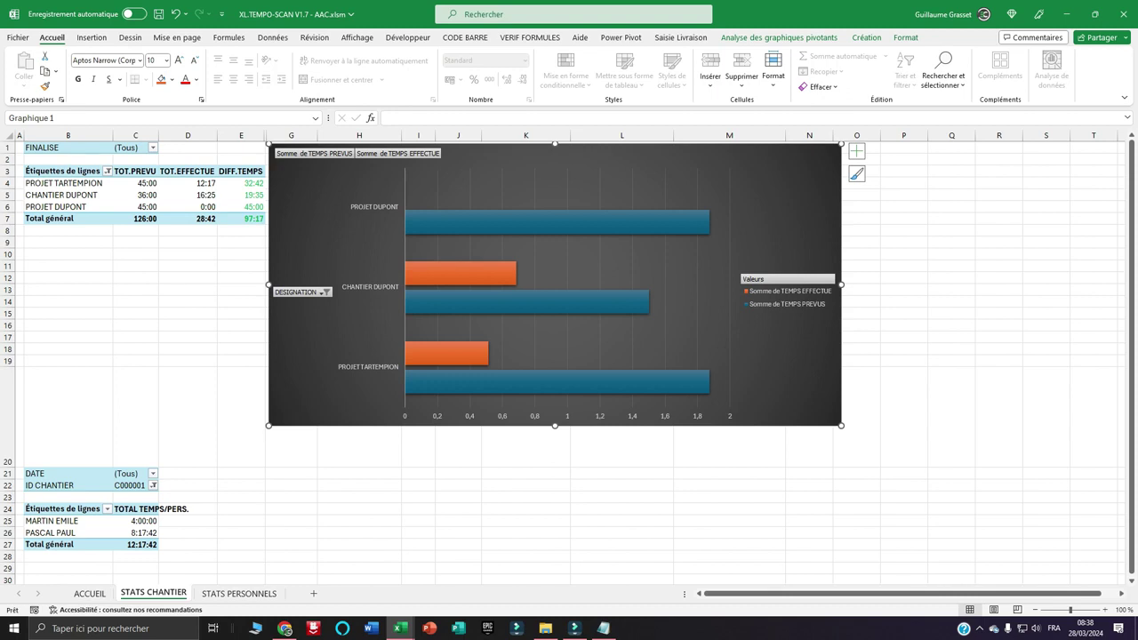
{"action": "left_click_drag", "start_coordinate": [135, 183], "coordinate": [240, 206]}
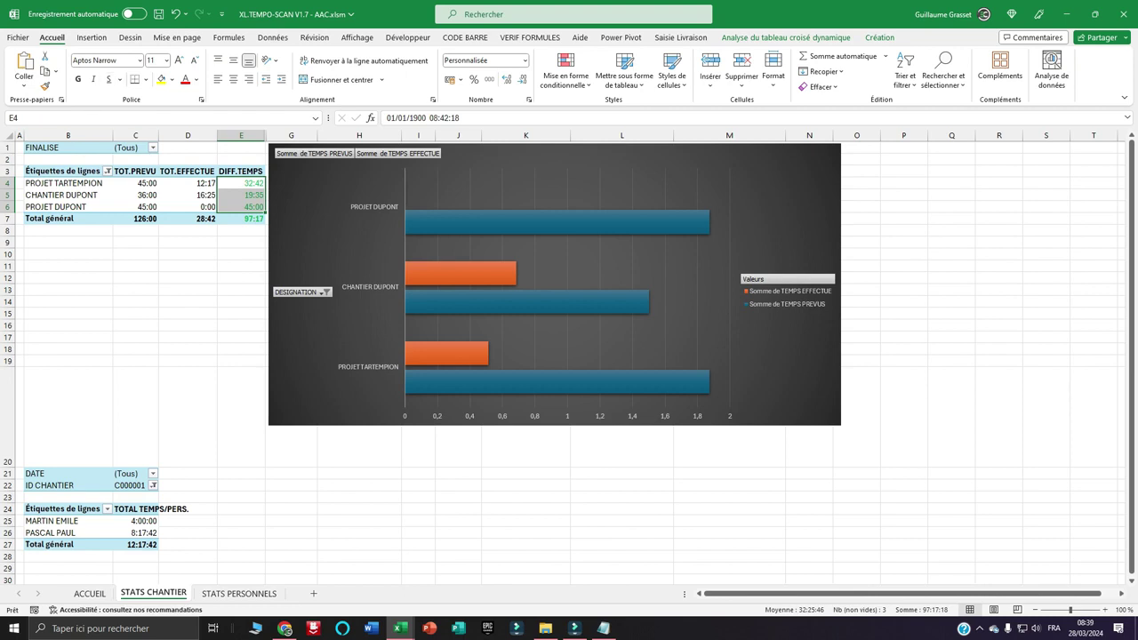
Refresh the time-per-person pivot table for worksite C000001 and review each employee's entry.
{"action": "left_click_drag", "start_coordinate": [68, 521], "coordinate": [68, 532]}
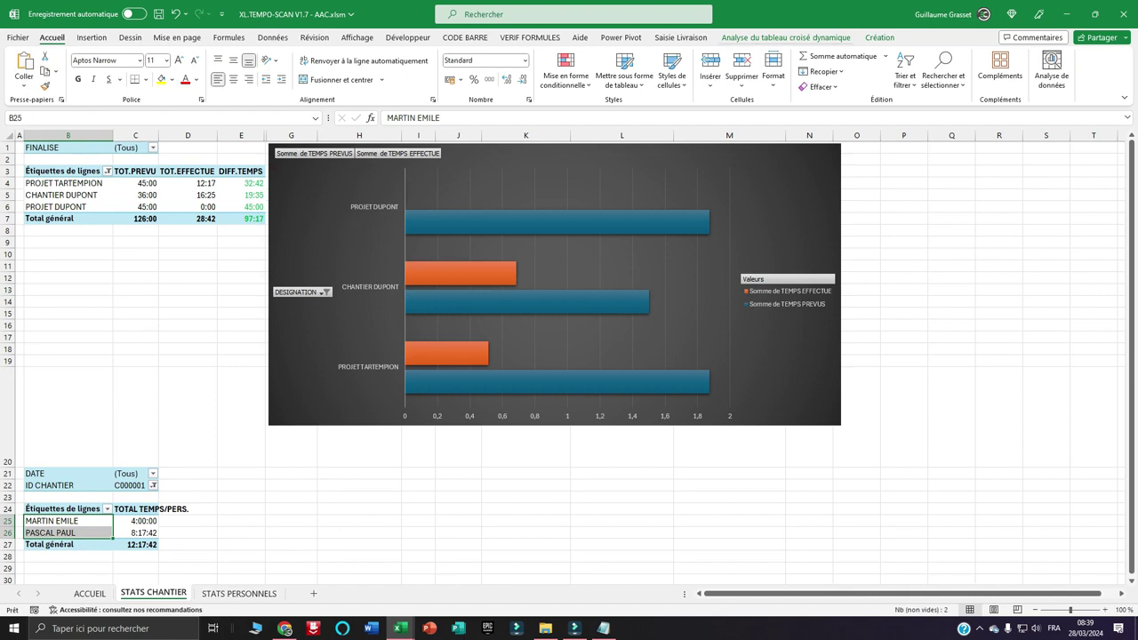
{"action": "left_click", "coordinate": [764, 39]}
{"action": "left_click", "coordinate": [516, 67]}
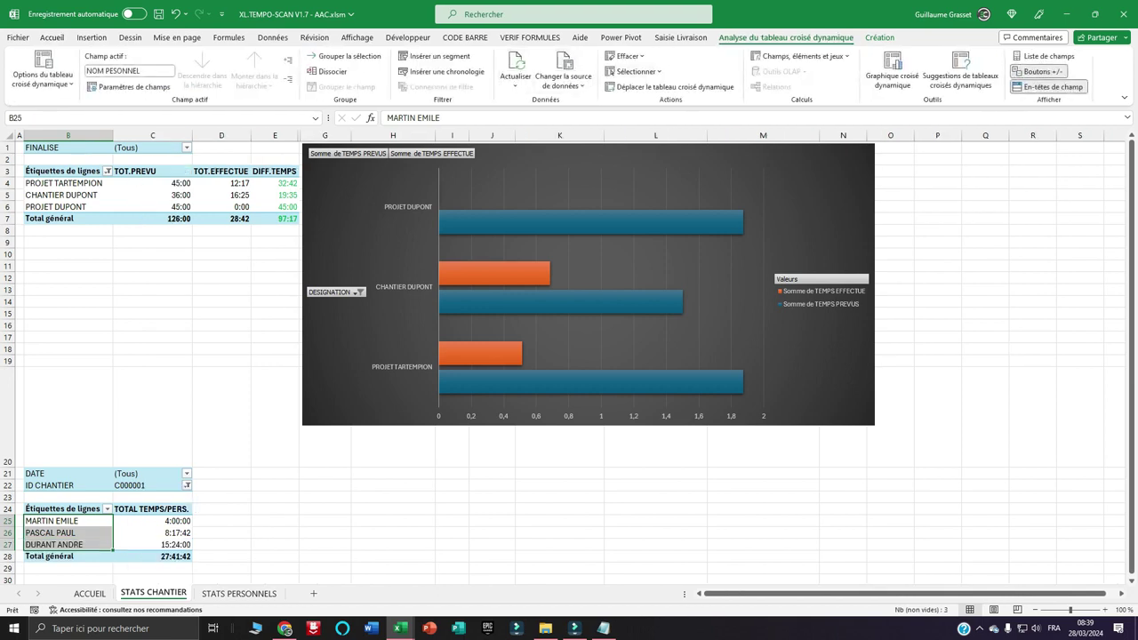
{"action": "left_click", "coordinate": [152, 533]}
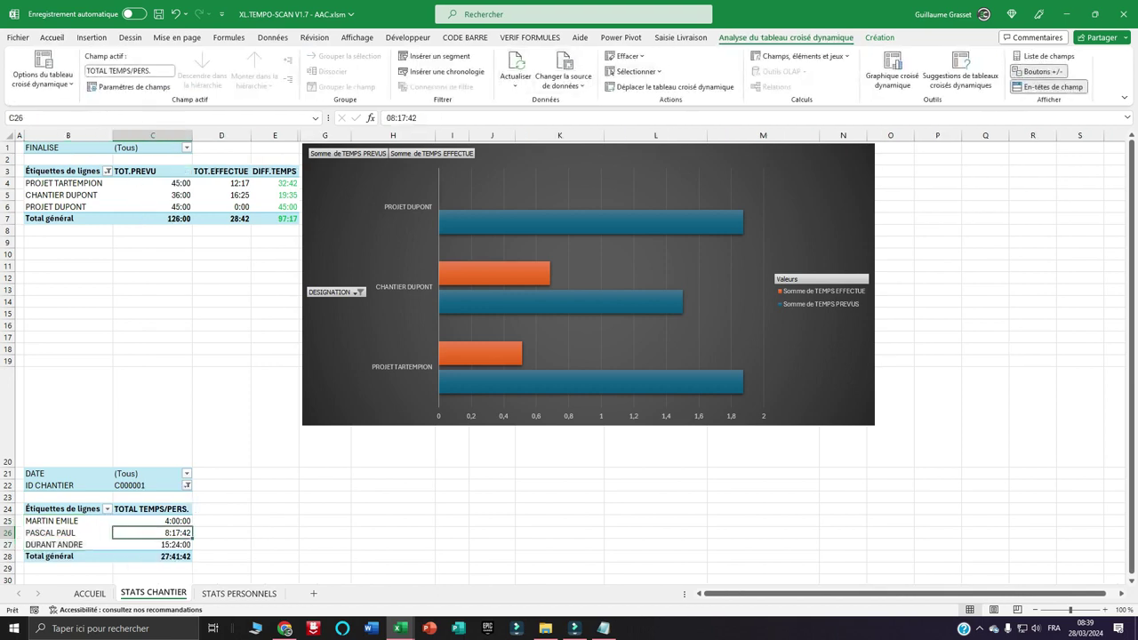
{"action": "left_click", "coordinate": [68, 521]}
{"action": "left_click", "coordinate": [68, 532]}
{"action": "left_click", "coordinate": [69, 544]}
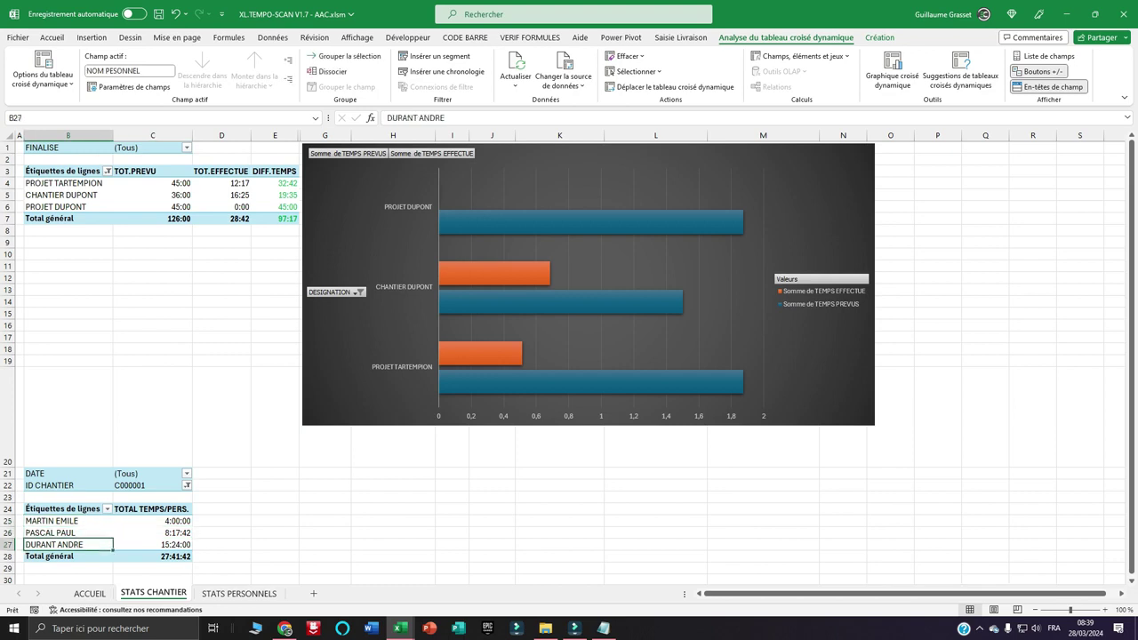
Filter the time-per-person table to worksite C000002 and check the DATE filter options without changing them.
{"action": "left_click", "coordinate": [186, 486]}
{"action": "left_click", "coordinate": [79, 374]}
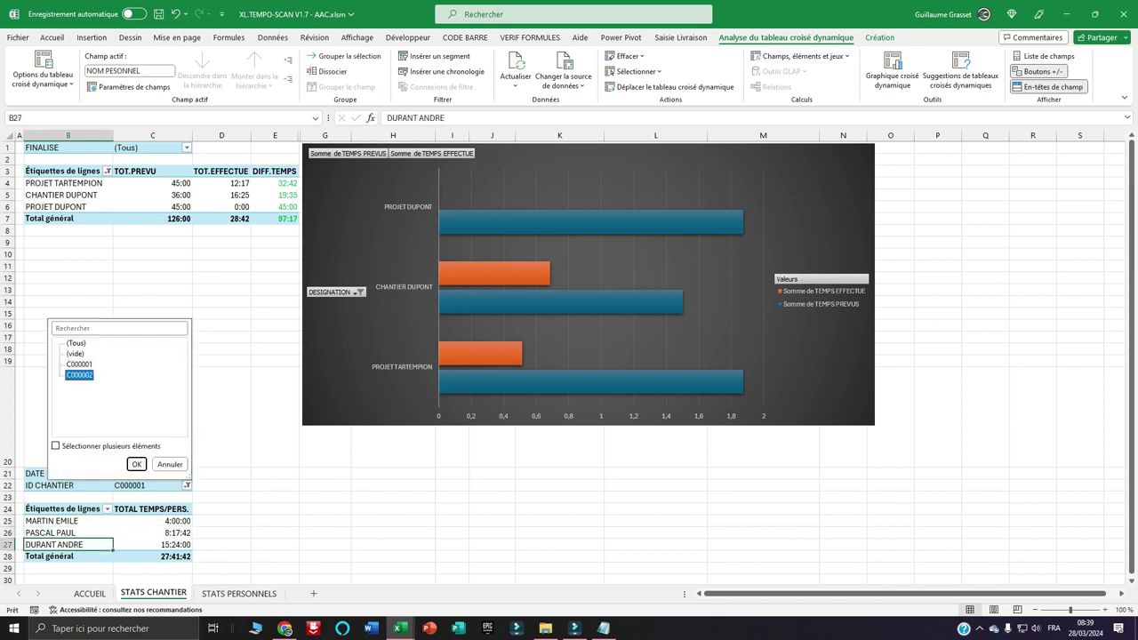
{"action": "left_click", "coordinate": [136, 464]}
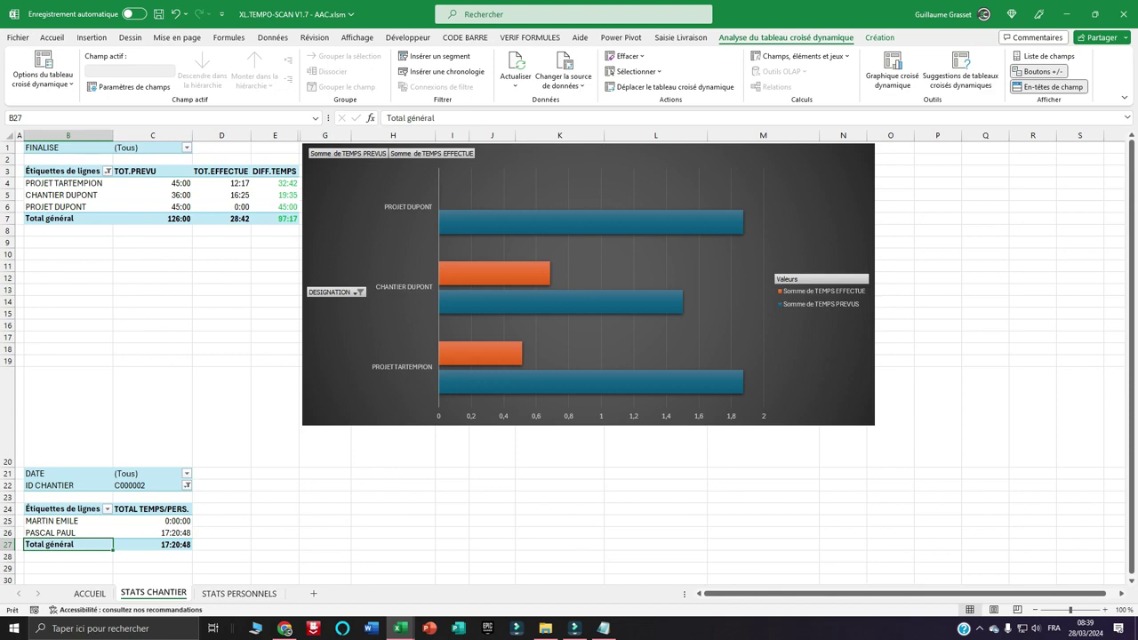
{"action": "left_click", "coordinate": [185, 485]}
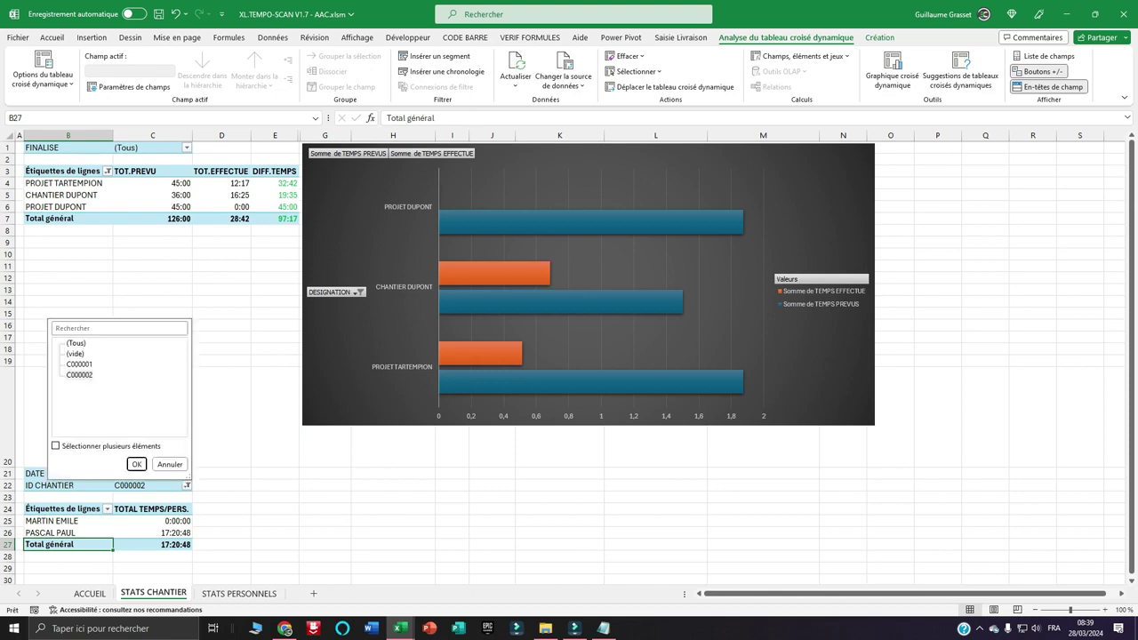
{"action": "left_click", "coordinate": [136, 464]}
{"action": "left_click", "coordinate": [186, 474]}
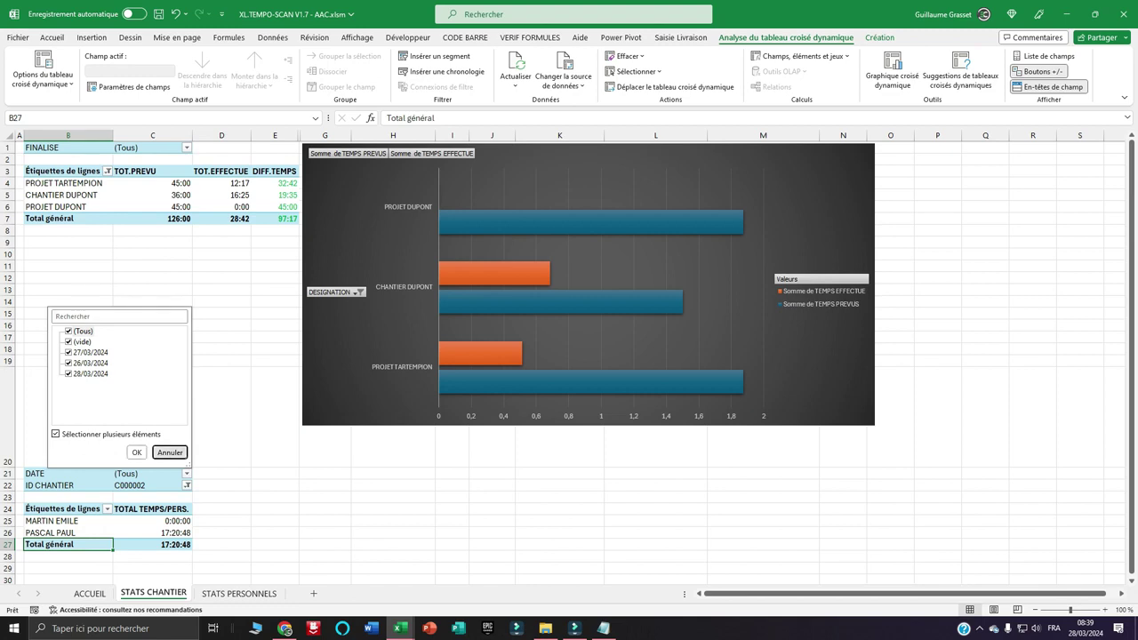
{"action": "left_click", "coordinate": [170, 453]}
{"action": "left_click", "coordinate": [69, 521]}
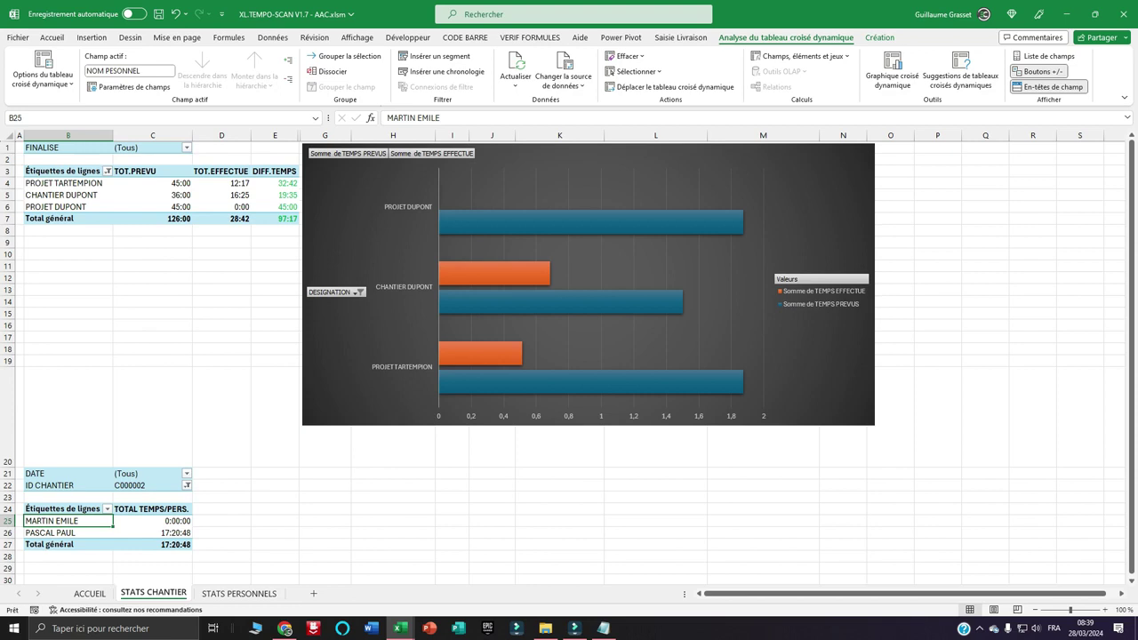
Include the third employee in the NOM PERSONNEL filter of the STATS PERSONNELS pivot table.
{"action": "left_click", "coordinate": [238, 593]}
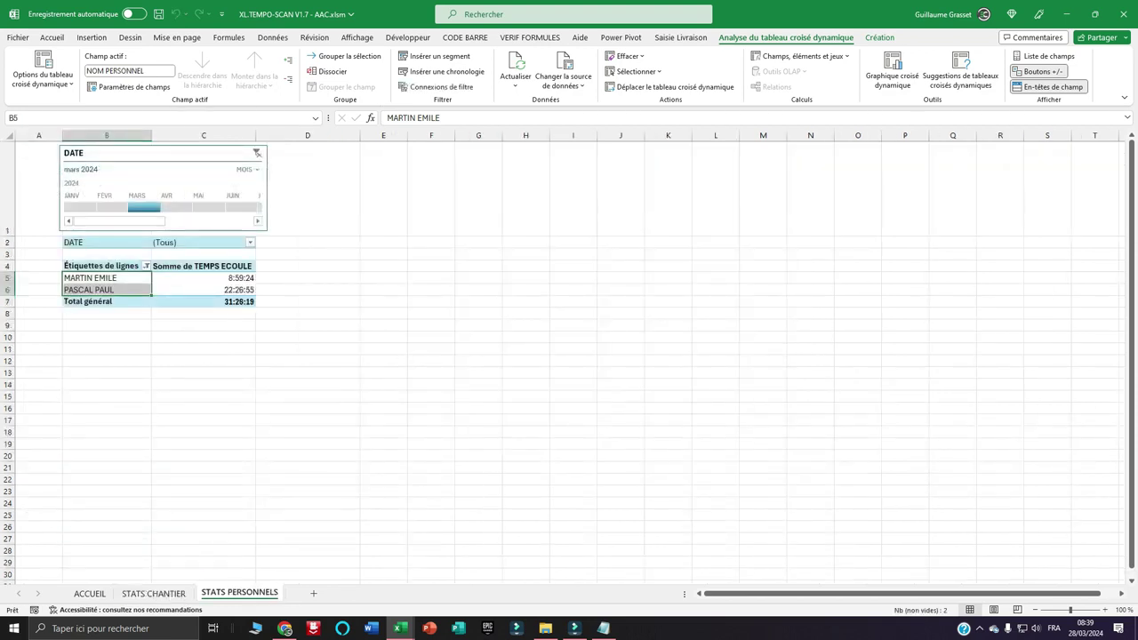
{"action": "left_click", "coordinate": [147, 266]}
{"action": "left_click", "coordinate": [36, 445]}
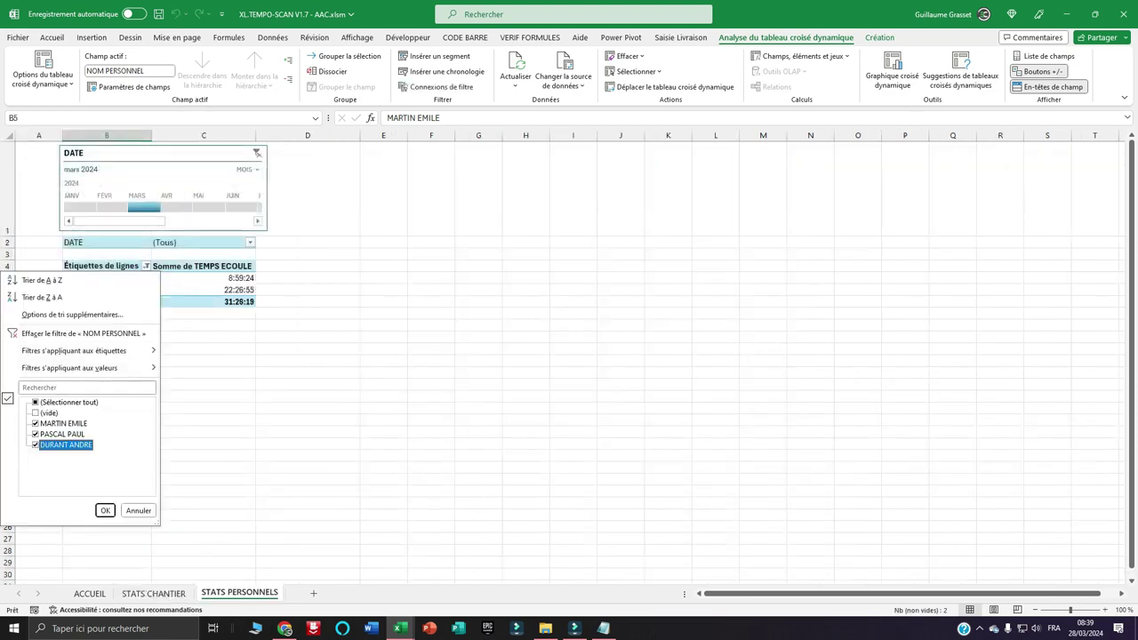
{"action": "left_click", "coordinate": [105, 510]}
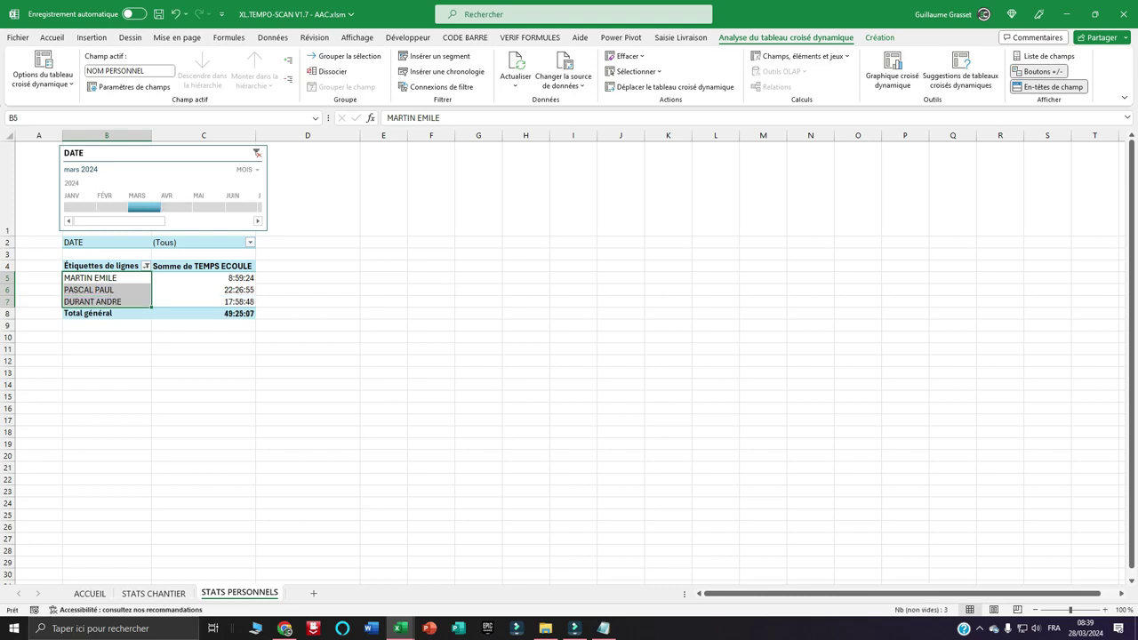
{"action": "mouse_move", "coordinate": [225, 313]}
Filter the employees' elapsed time by single months on the DATE timeline, from April back to February 2024.
{"action": "left_click_drag", "start_coordinate": [162, 207], "coordinate": [196, 207]}
{"action": "left_click", "coordinate": [176, 207]}
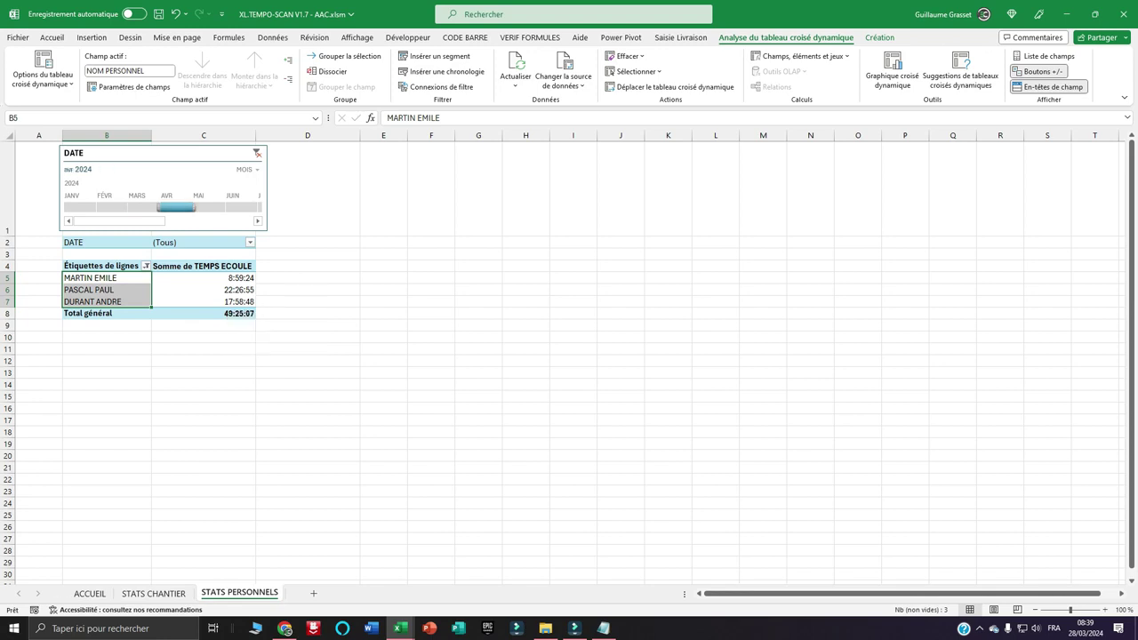
{"action": "left_click", "coordinate": [143, 207]}
{"action": "left_click", "coordinate": [112, 208]}
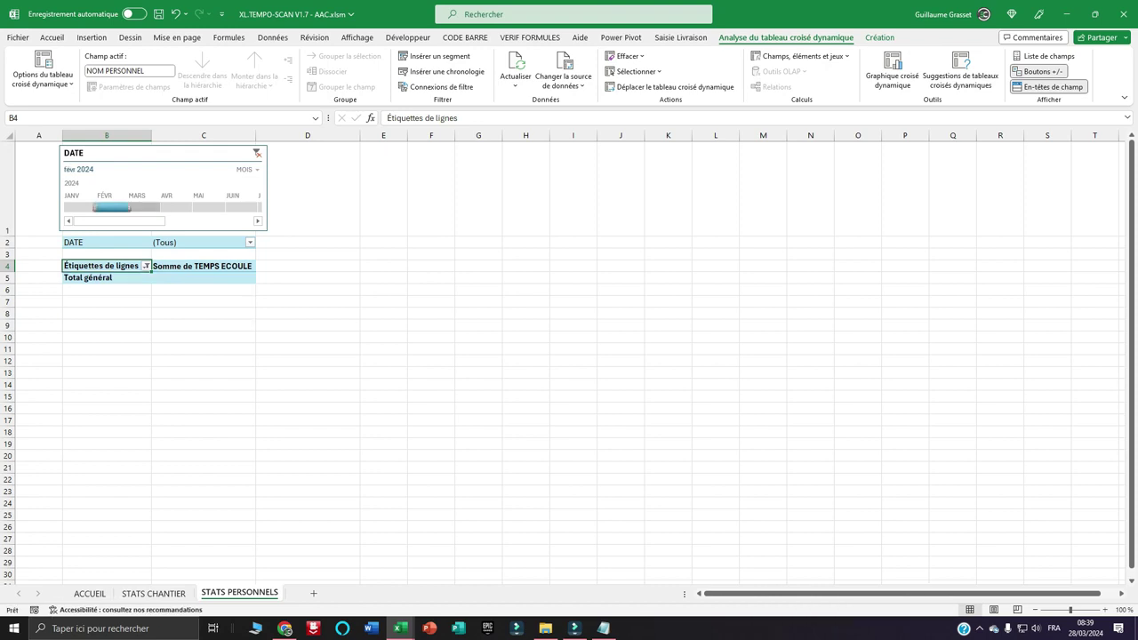
Clear the DATE timeline filter to cover all periods and return to the ACCUEIL sheet.
{"action": "left_click", "coordinate": [257, 154]}
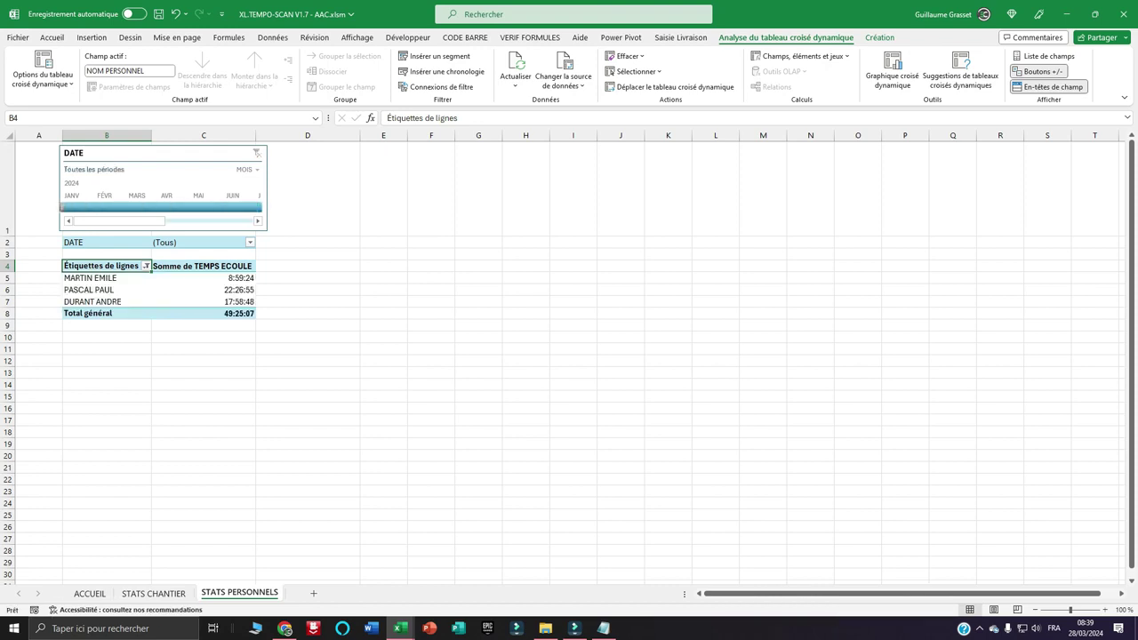
{"action": "left_click", "coordinate": [203, 278]}
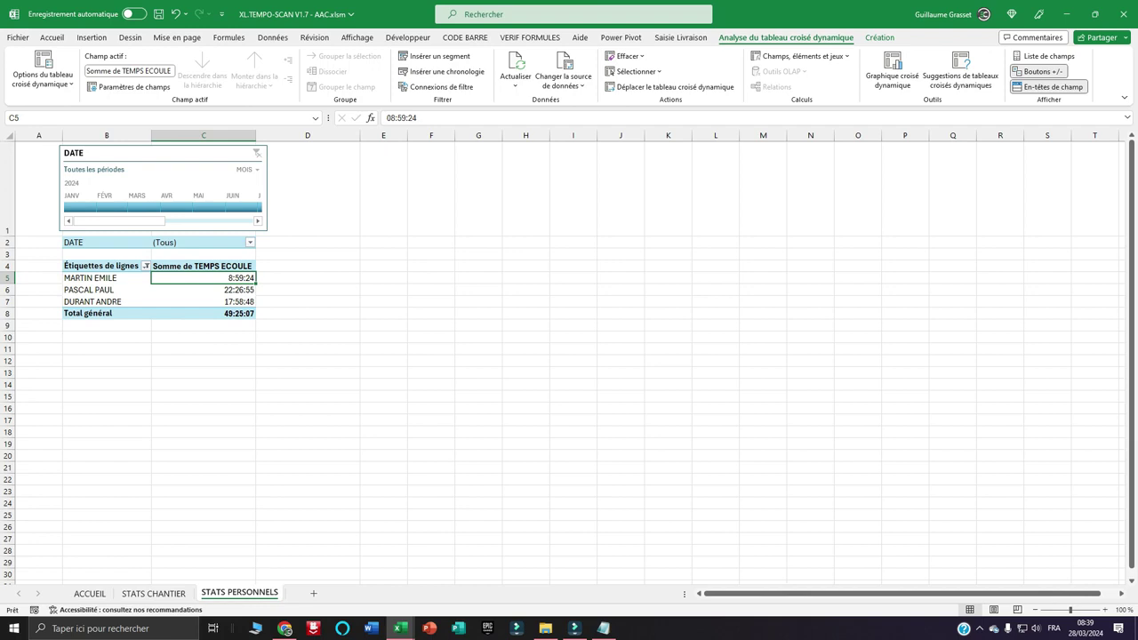
{"action": "left_click", "coordinate": [88, 593]}
{"action": "left_click", "coordinate": [371, 527]}
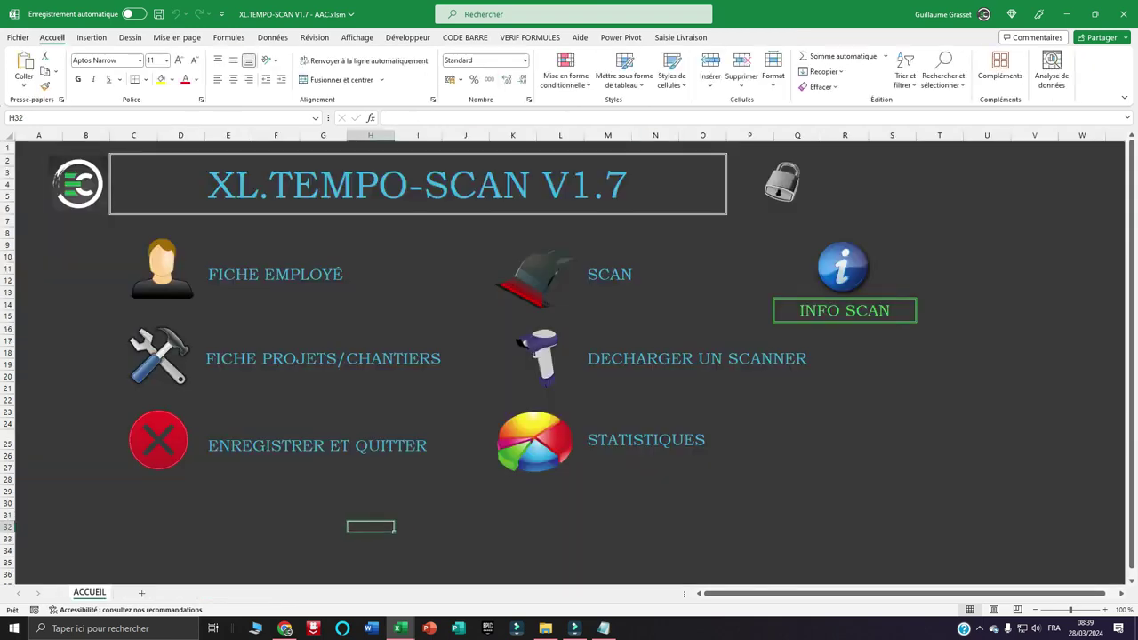